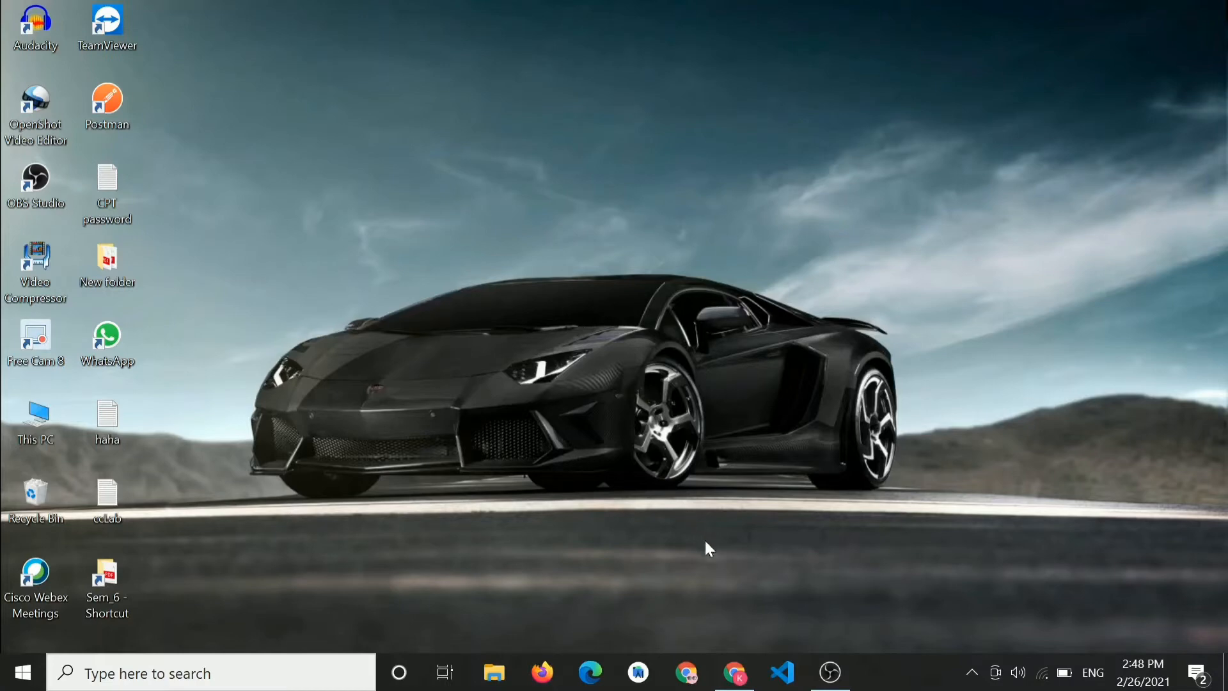
- Open a private incognito Chrome window from the taskbar icon
{"action": "left_click", "coordinate": [734, 674]}
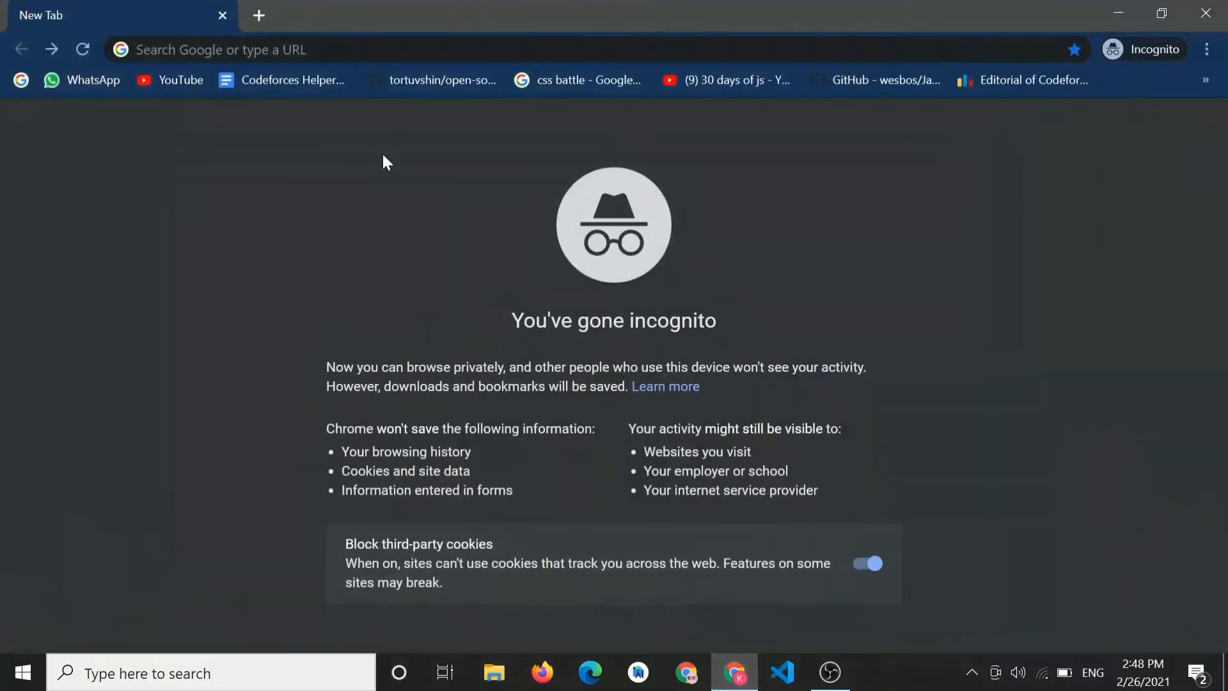
- Search Google for 'online sbi' and open the State Bank of India site, onlinesbi.com
{"action": "left_click", "coordinate": [320, 50]}
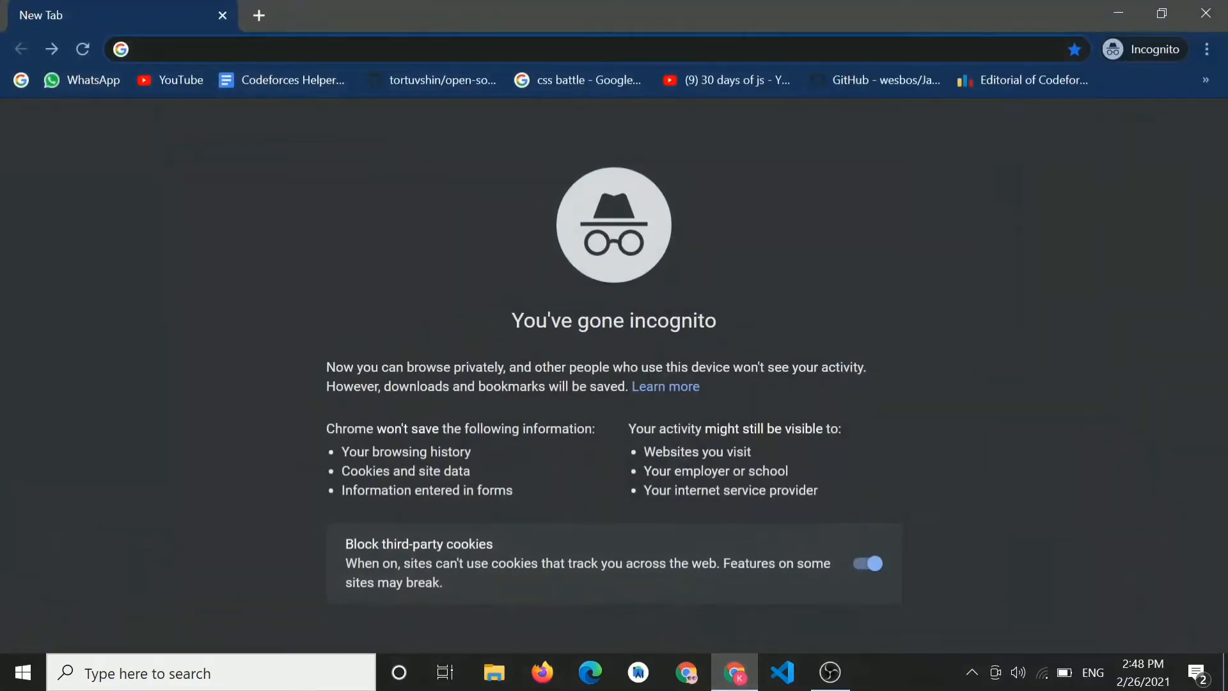
{"action": "type", "text": "online sbi"}
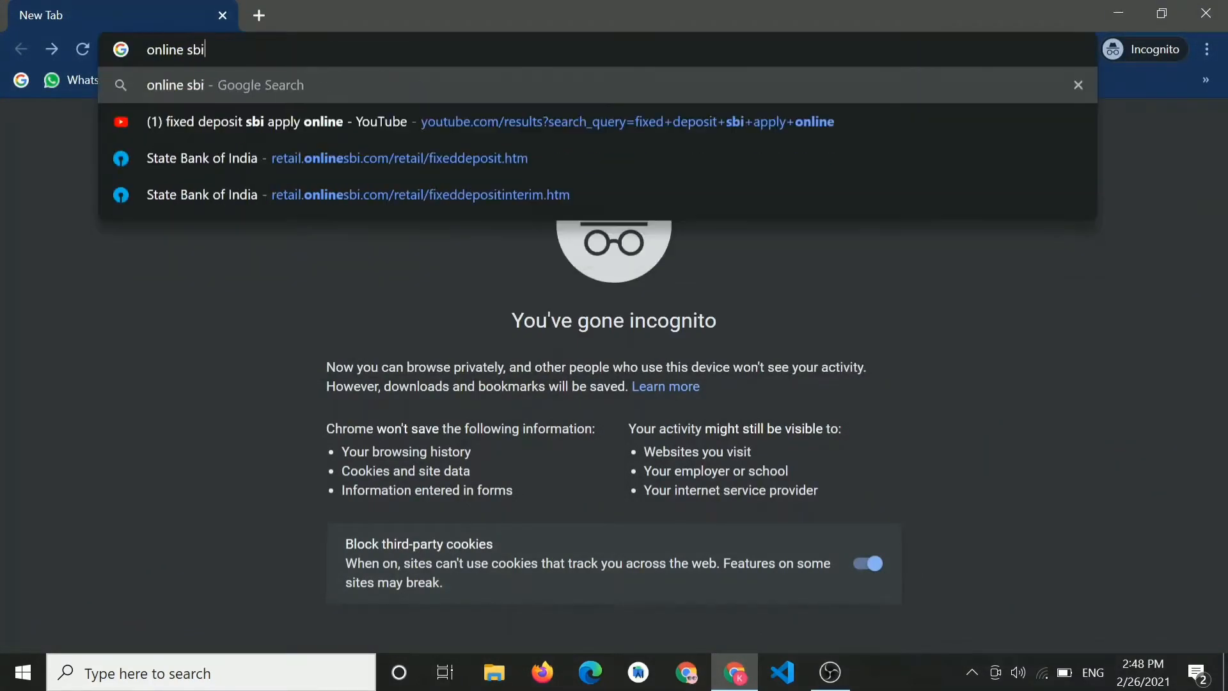
{"action": "key", "text": "Return"}
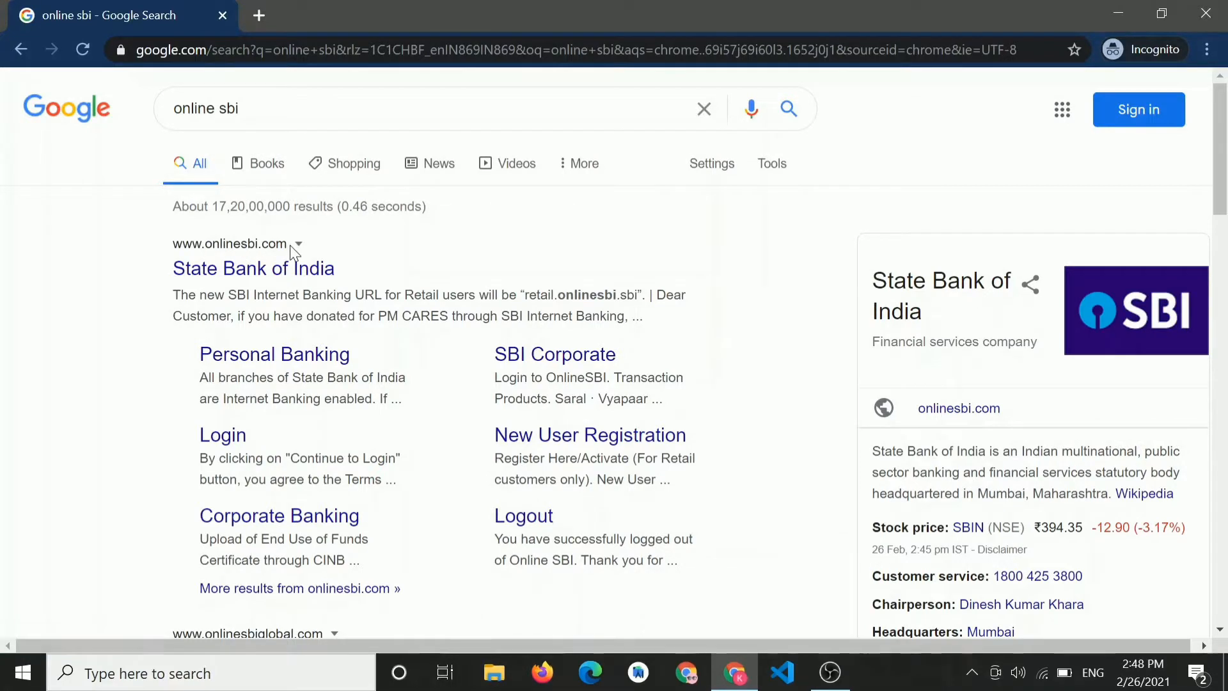
{"action": "left_click", "coordinate": [261, 274]}
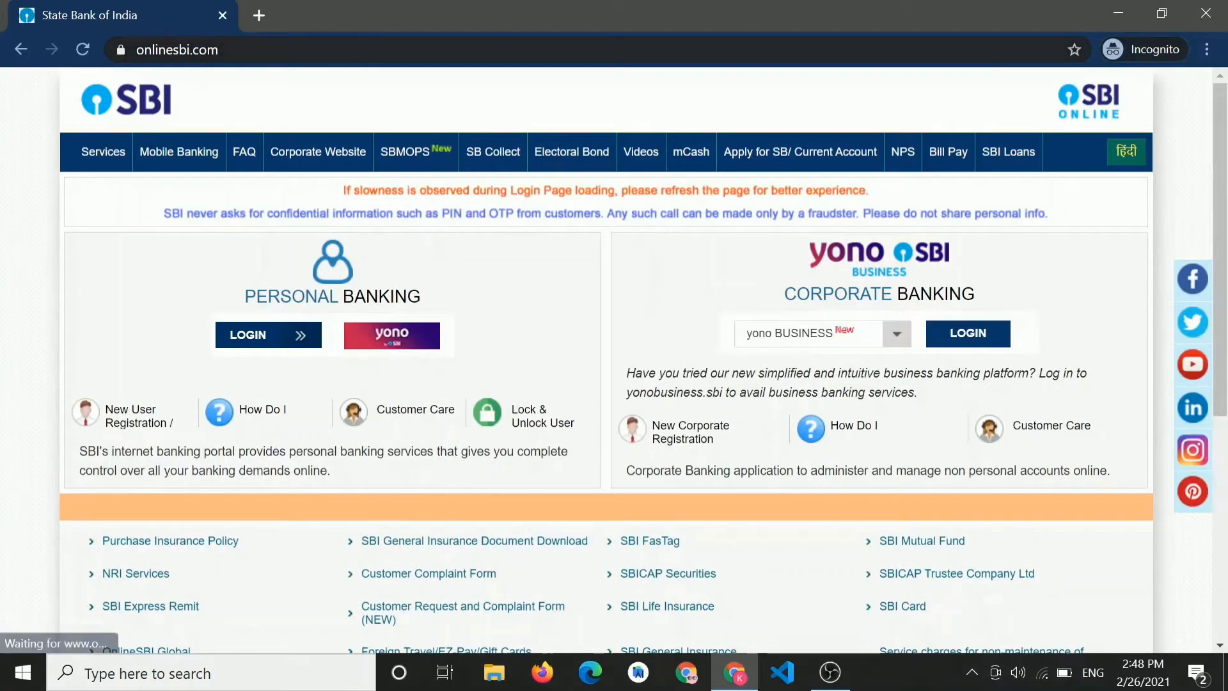
- Log in to SBI Personal Banking with username, password and captcha to reach Account Summary
{"action": "left_click_drag", "start_coordinate": [219, 50], "coordinate": [136, 50]}
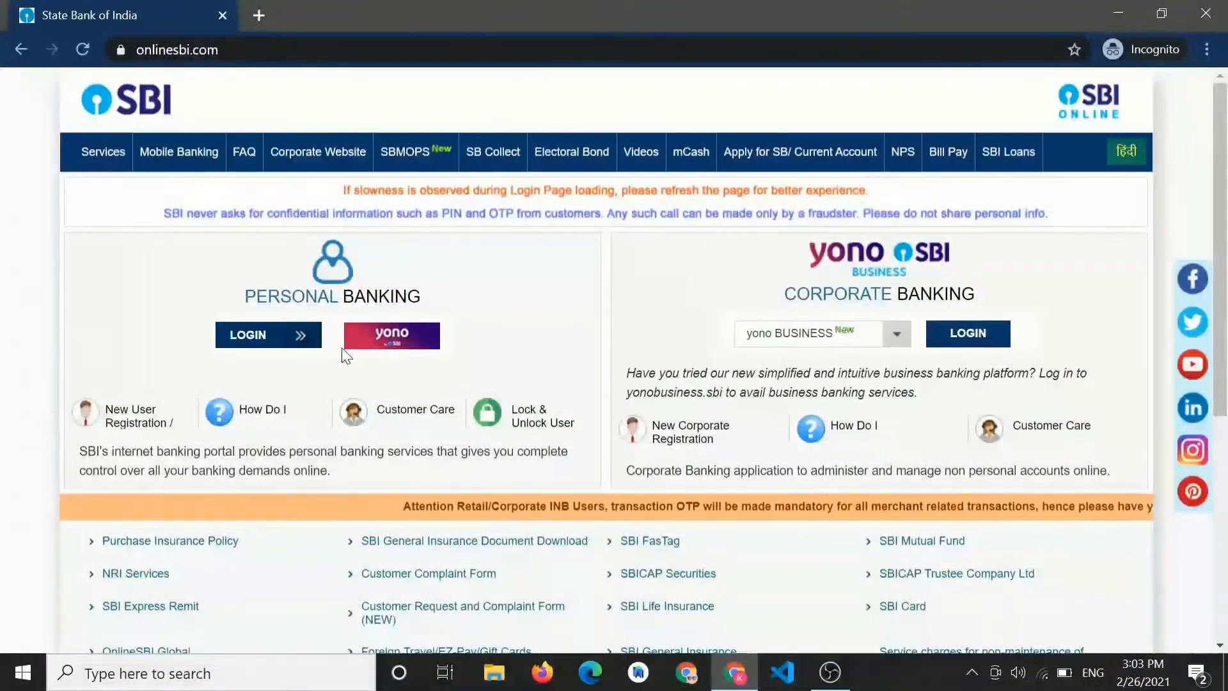
{"action": "left_click", "coordinate": [259, 338]}
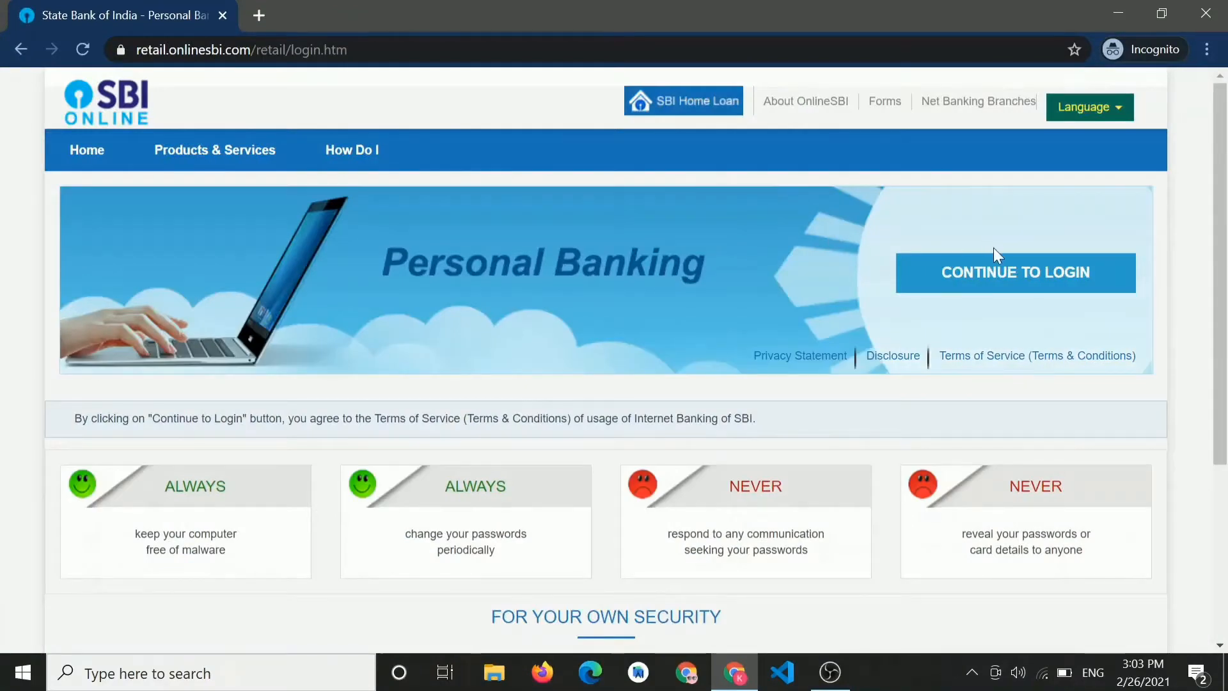
{"action": "left_click", "coordinate": [977, 275]}
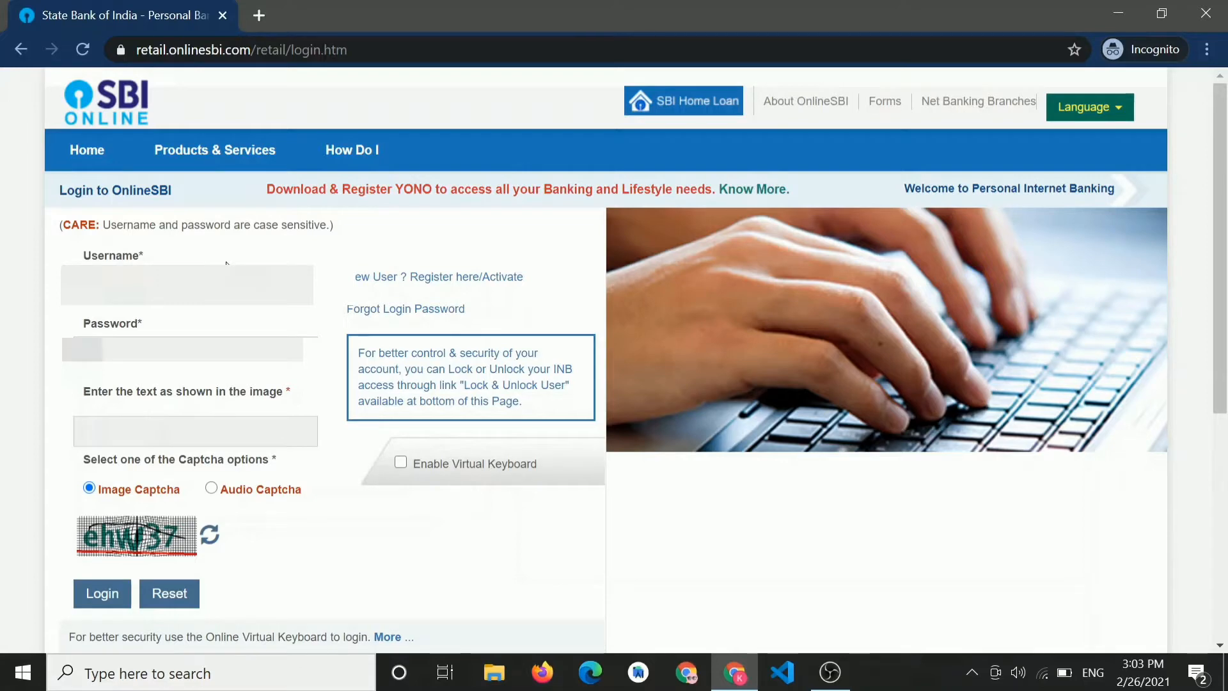
{"action": "type", "text": "ehw37"}
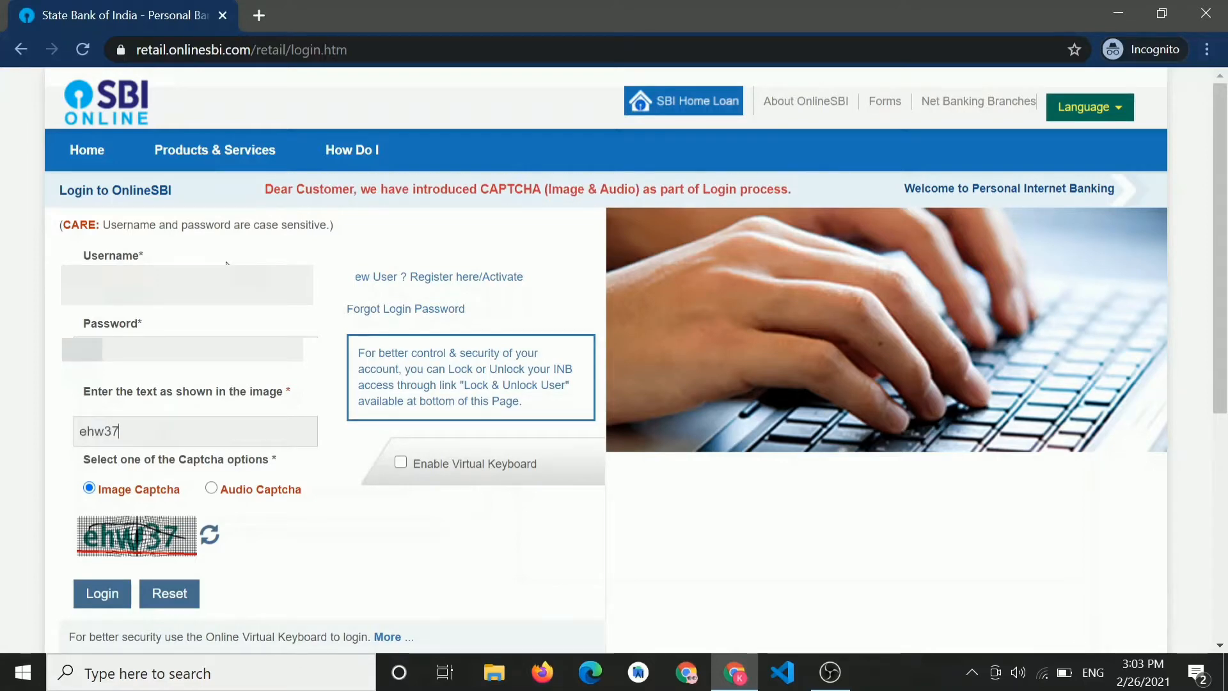
{"action": "left_click", "coordinate": [105, 594]}
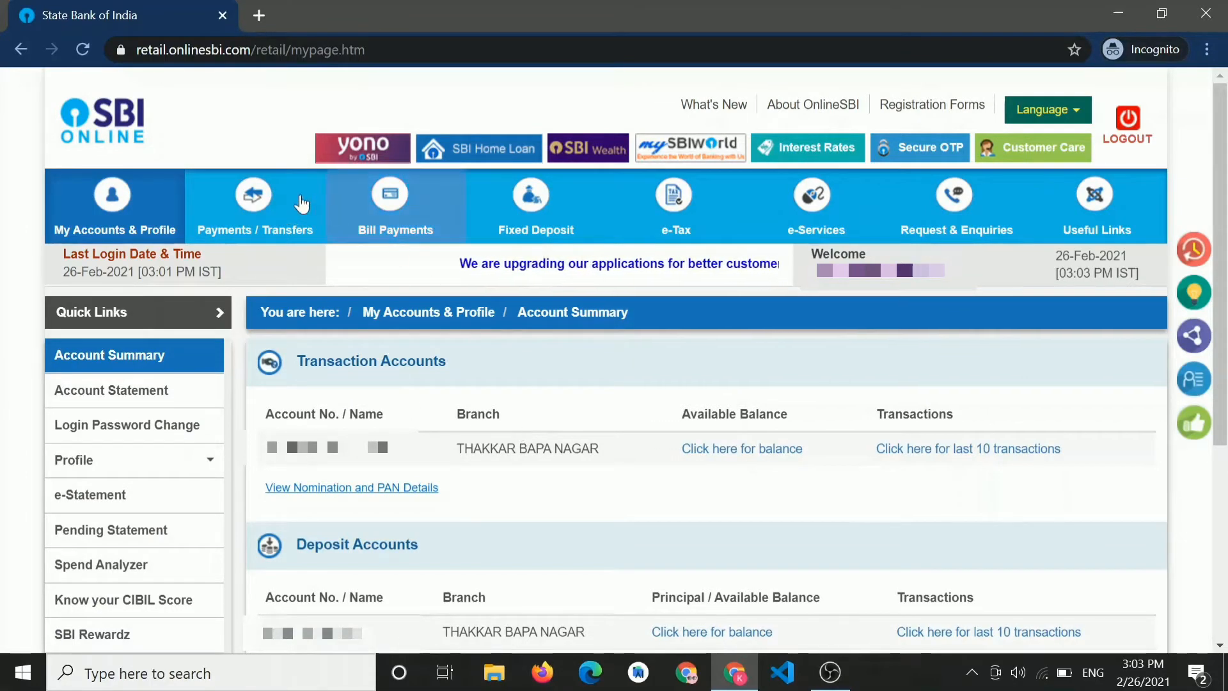
- Open the Fixed Deposit (e-TDR / e-STDR) new-account form, keeping the first deposit option
{"action": "mouse_move", "coordinate": [312, 197]}
{"action": "mouse_move", "coordinate": [531, 201]}
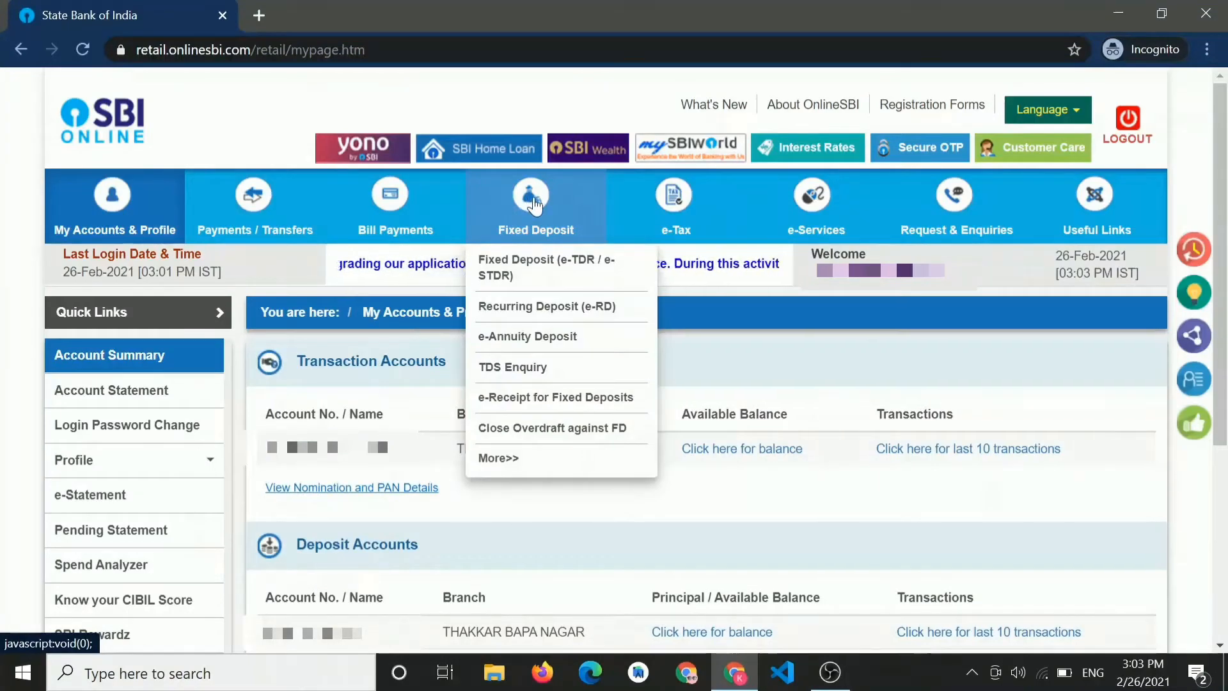
{"action": "left_click", "coordinate": [533, 198]}
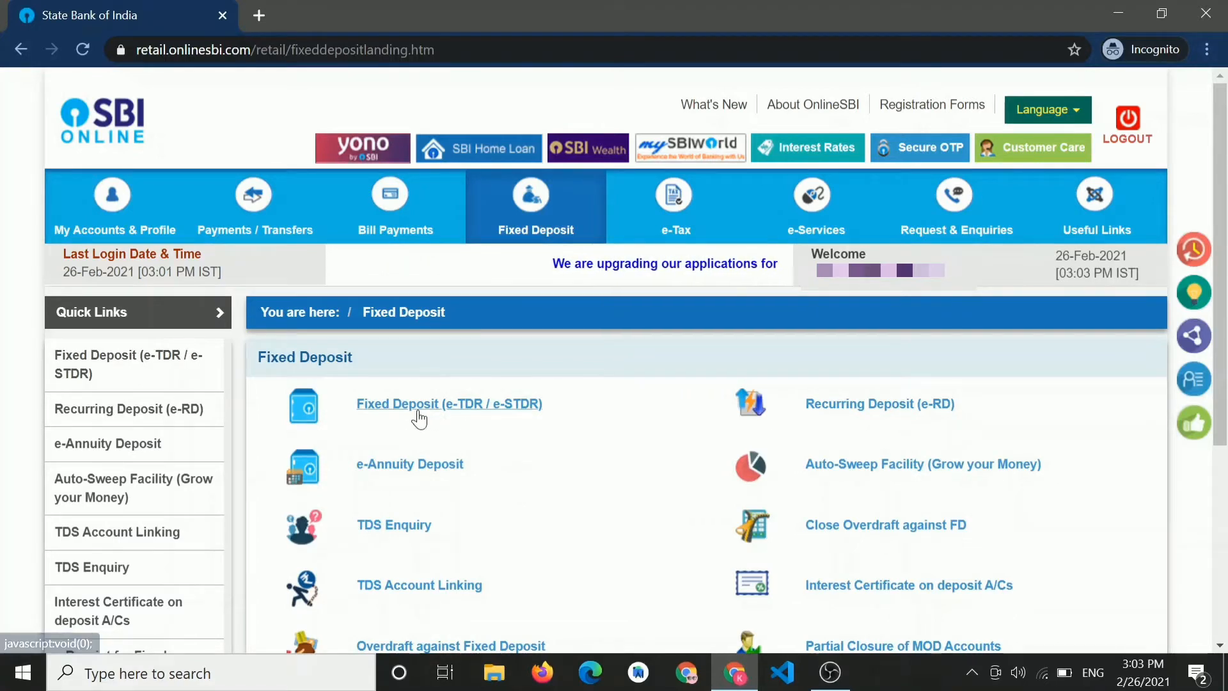
{"action": "left_click", "coordinate": [415, 408]}
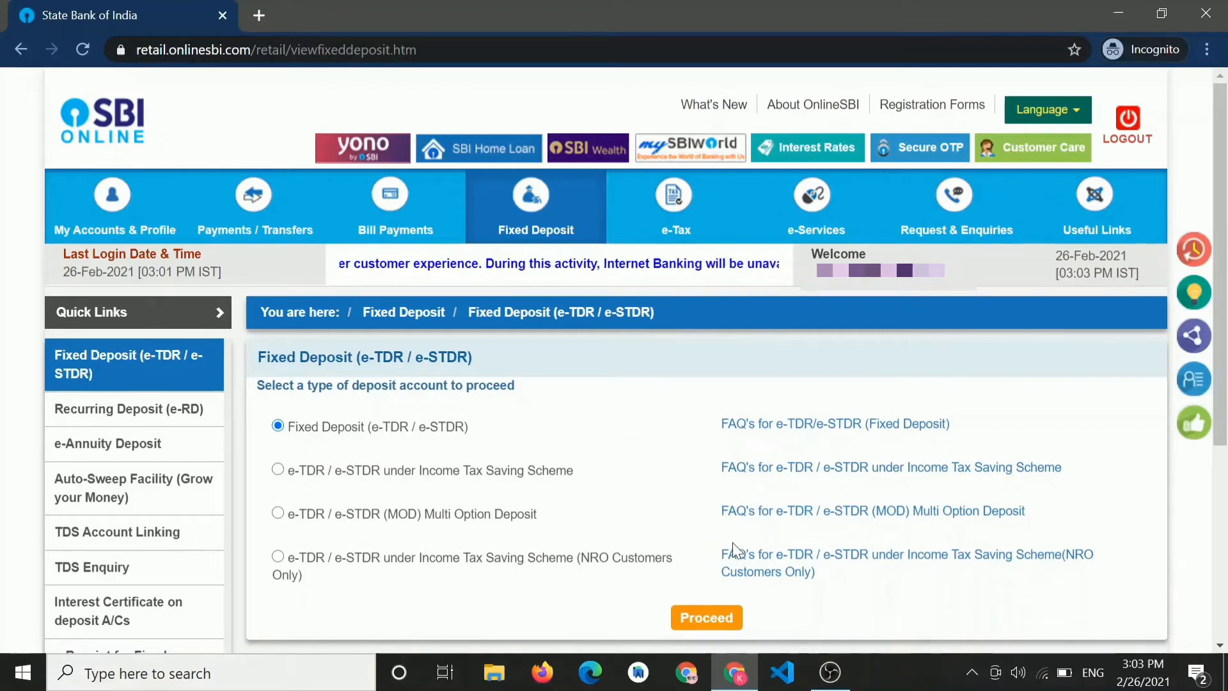
{"action": "left_click", "coordinate": [706, 617]}
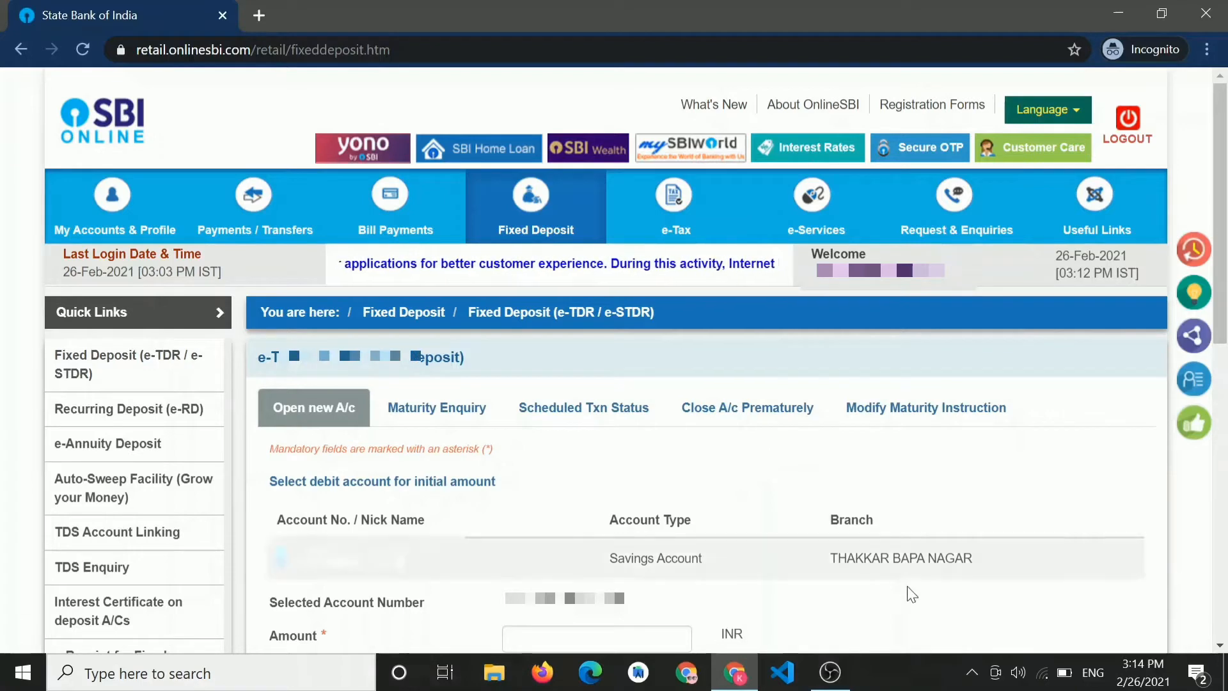
- Enter 2000 INR as the deposit amount debited from the savings account
{"action": "scroll", "coordinate": [537, 462], "scroll_direction": "down", "scroll_amount": 2}
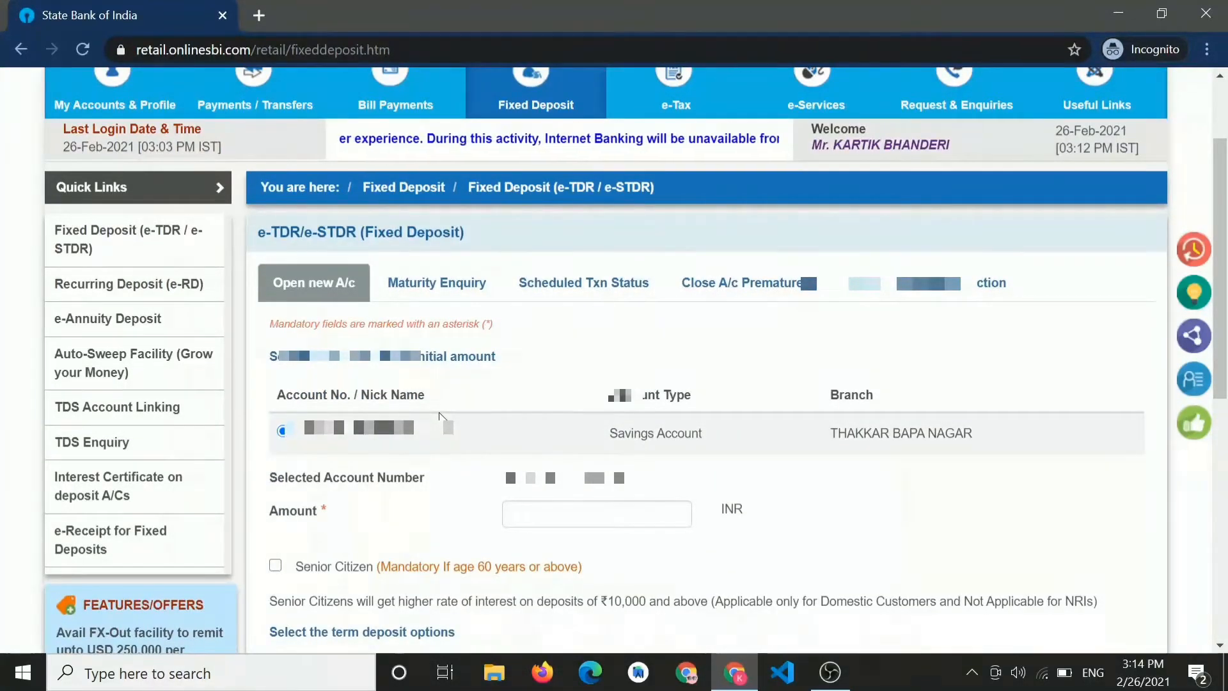
{"action": "scroll", "coordinate": [441, 419], "scroll_direction": "down", "scroll_amount": 1}
{"action": "scroll", "coordinate": [441, 409], "scroll_direction": "down", "scroll_amount": 1}
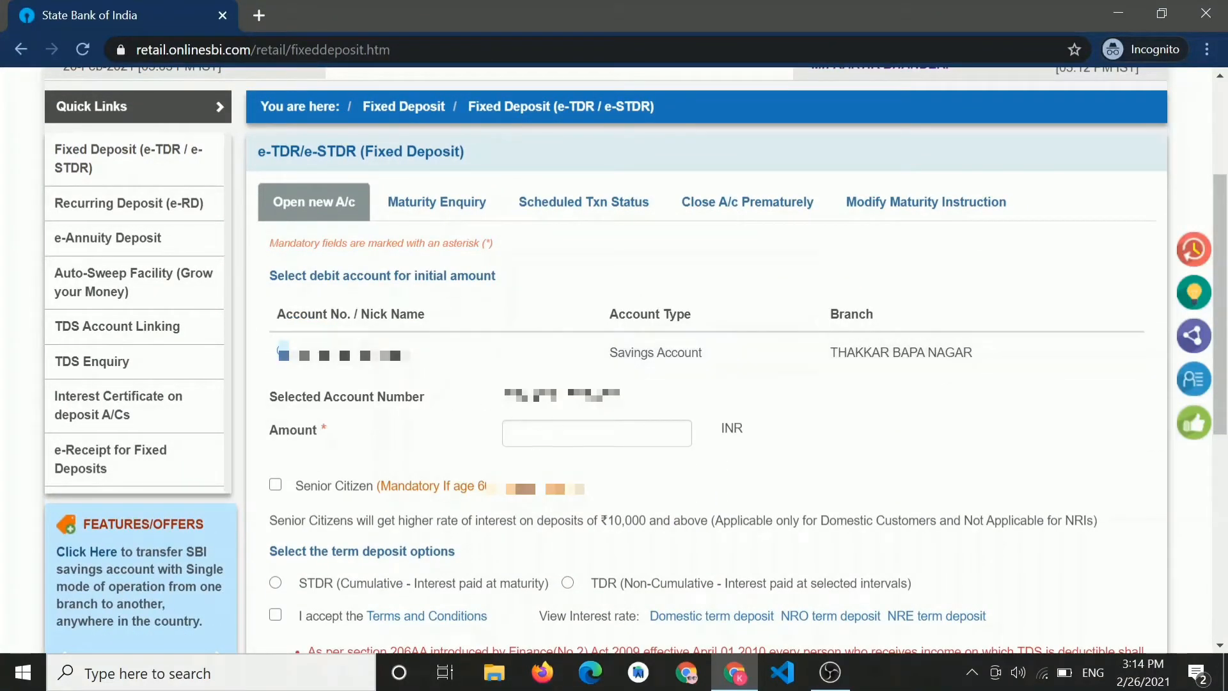
{"action": "left_click", "coordinate": [542, 433]}
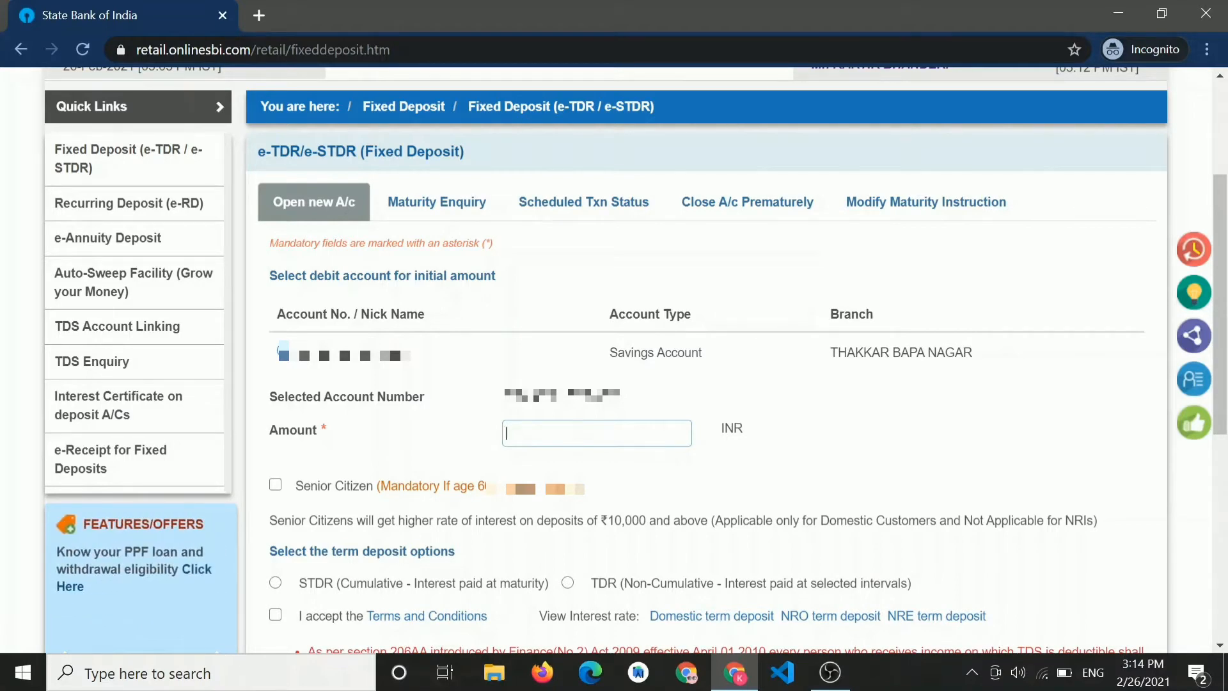
{"action": "type", "text": "2000"}
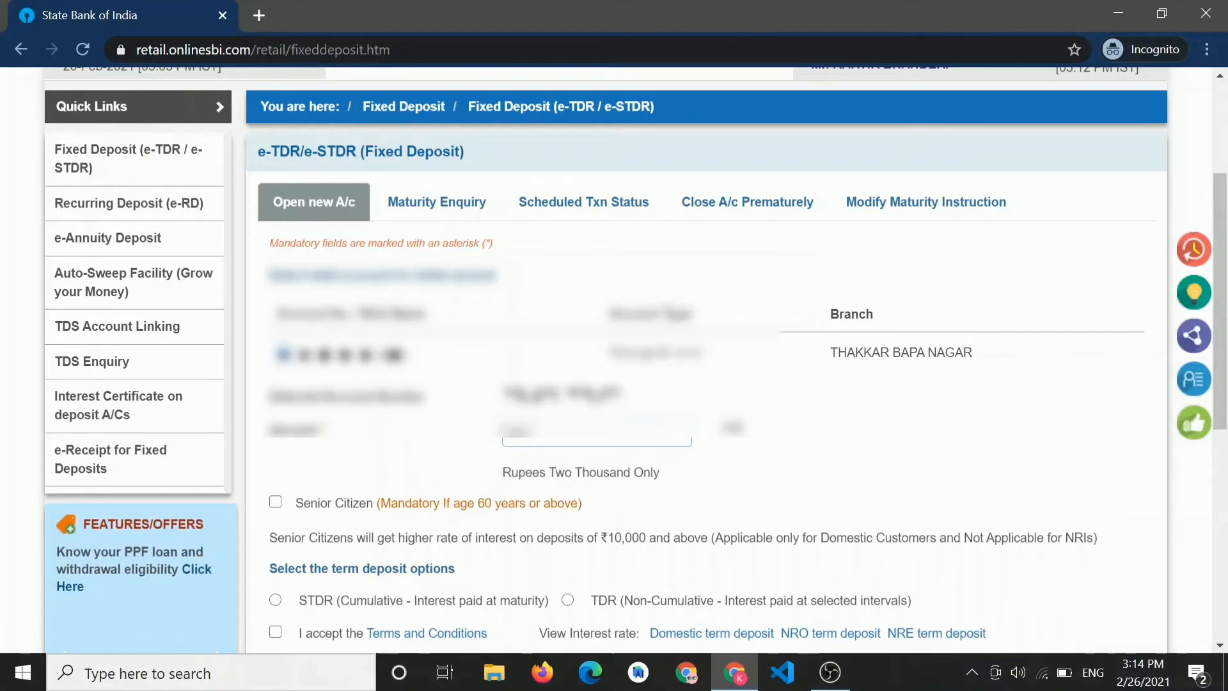
{"action": "scroll", "coordinate": [709, 359], "scroll_direction": "down", "scroll_amount": 2}
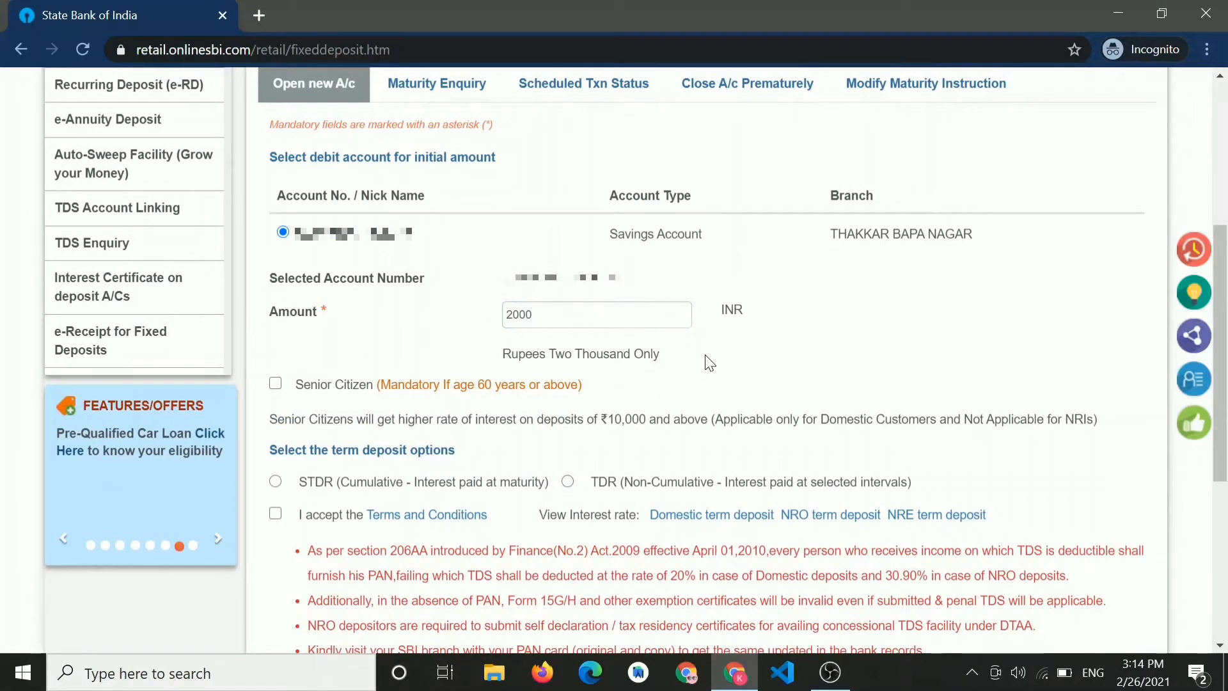
{"action": "scroll", "coordinate": [707, 362], "scroll_direction": "down", "scroll_amount": 1}
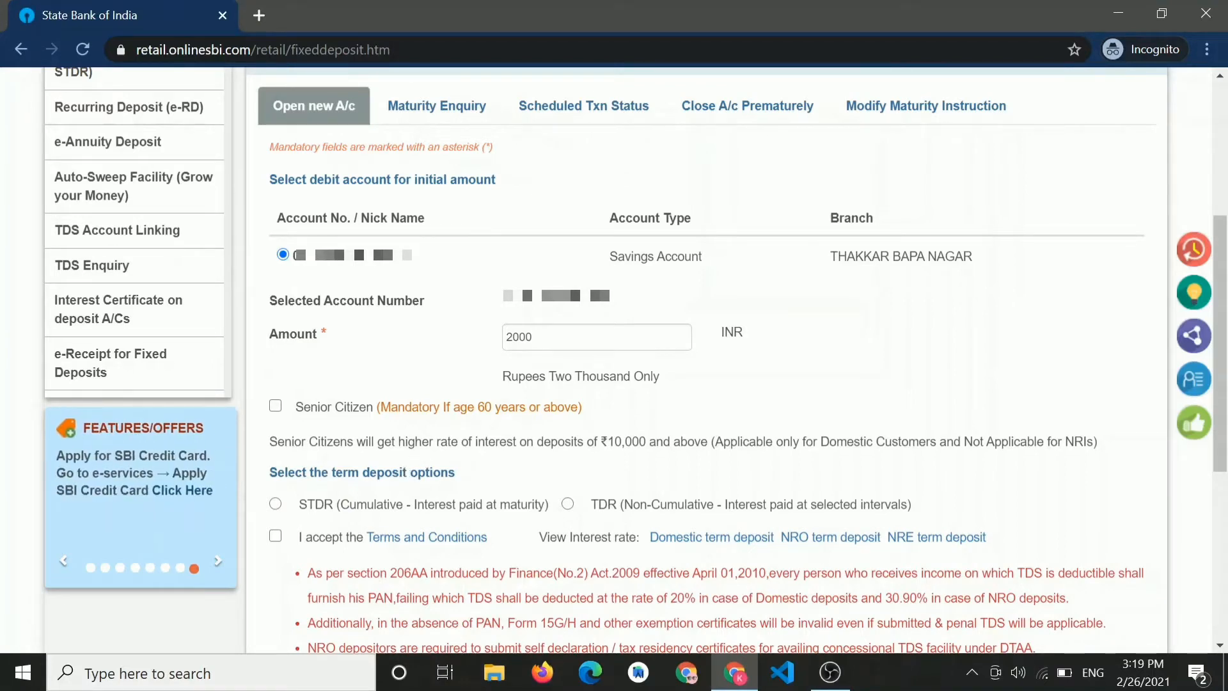
{"action": "left_click_drag", "start_coordinate": [336, 472], "coordinate": [449, 472]}
{"action": "left_click", "coordinate": [468, 481]}
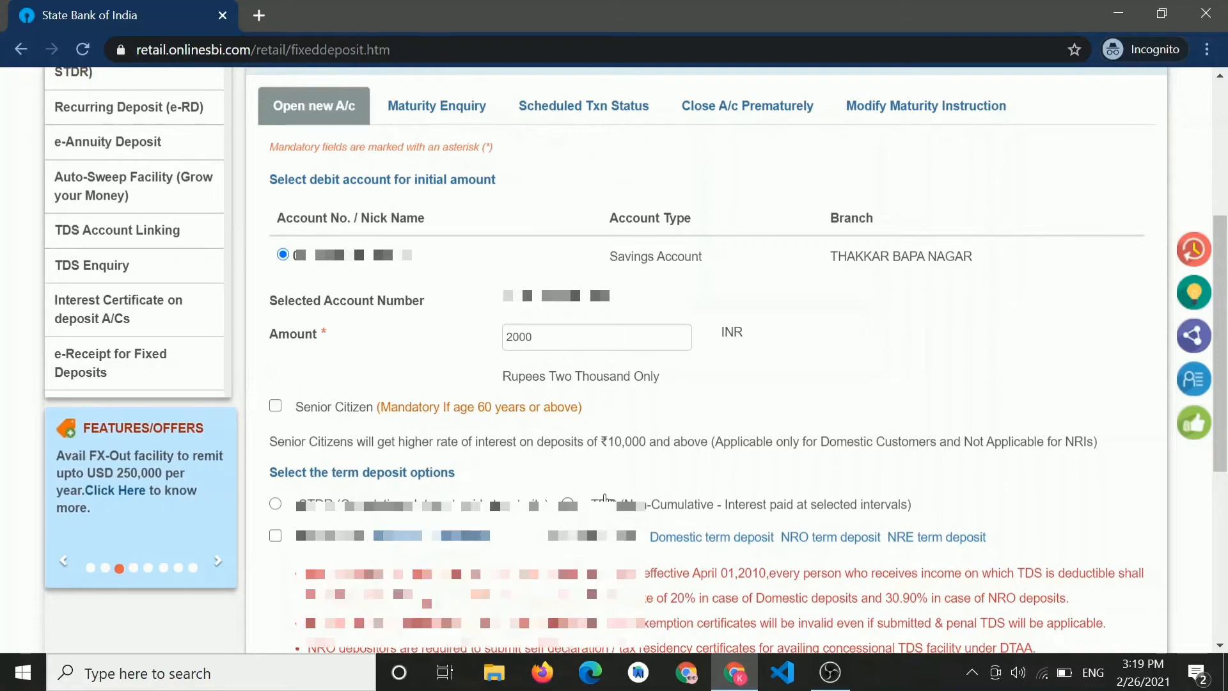
{"action": "scroll", "coordinate": [606, 501], "scroll_direction": "up", "scroll_amount": 5}
- Start a fixed deposit maturity enquiry for 50000 INR as a cumulative STDR
{"action": "left_click", "coordinate": [420, 411]}
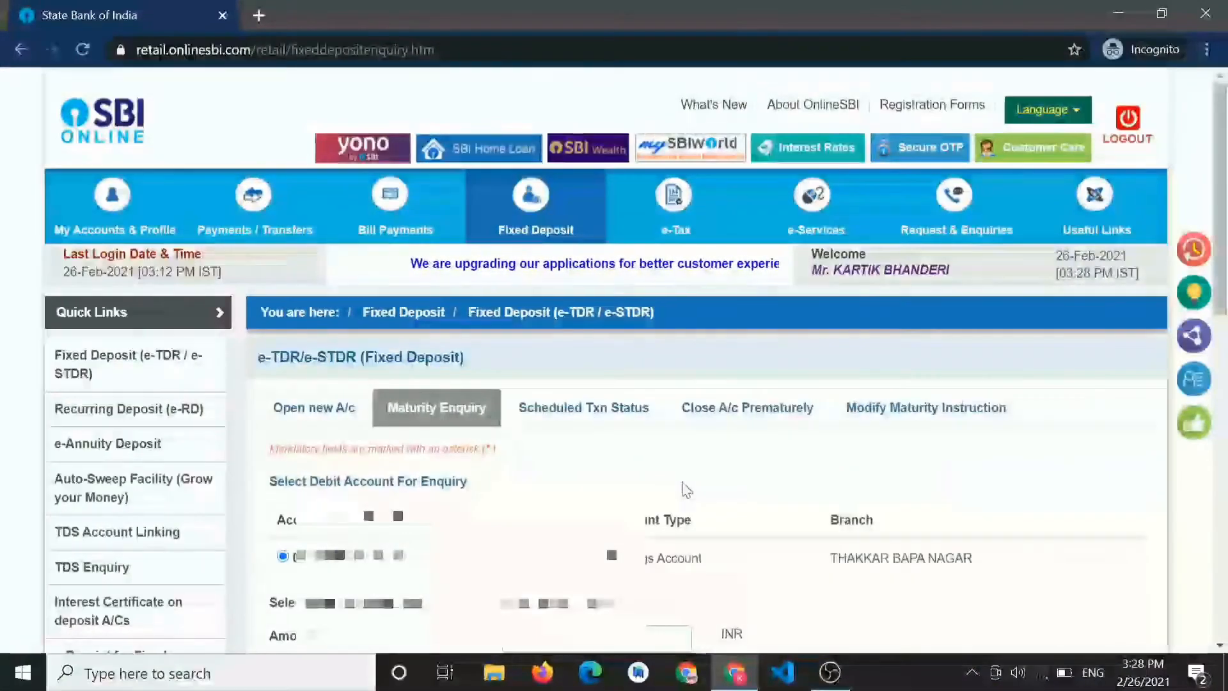
{"action": "scroll", "coordinate": [624, 471], "scroll_direction": "down", "scroll_amount": 3}
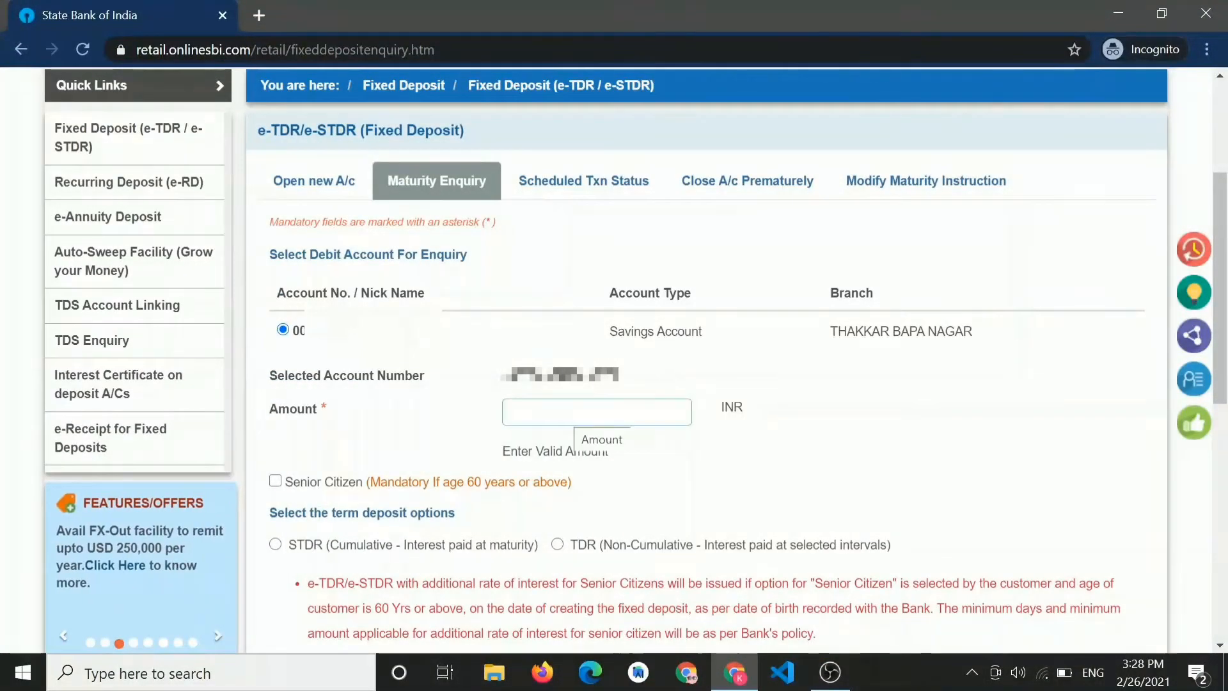
{"action": "type", "text": "50000"}
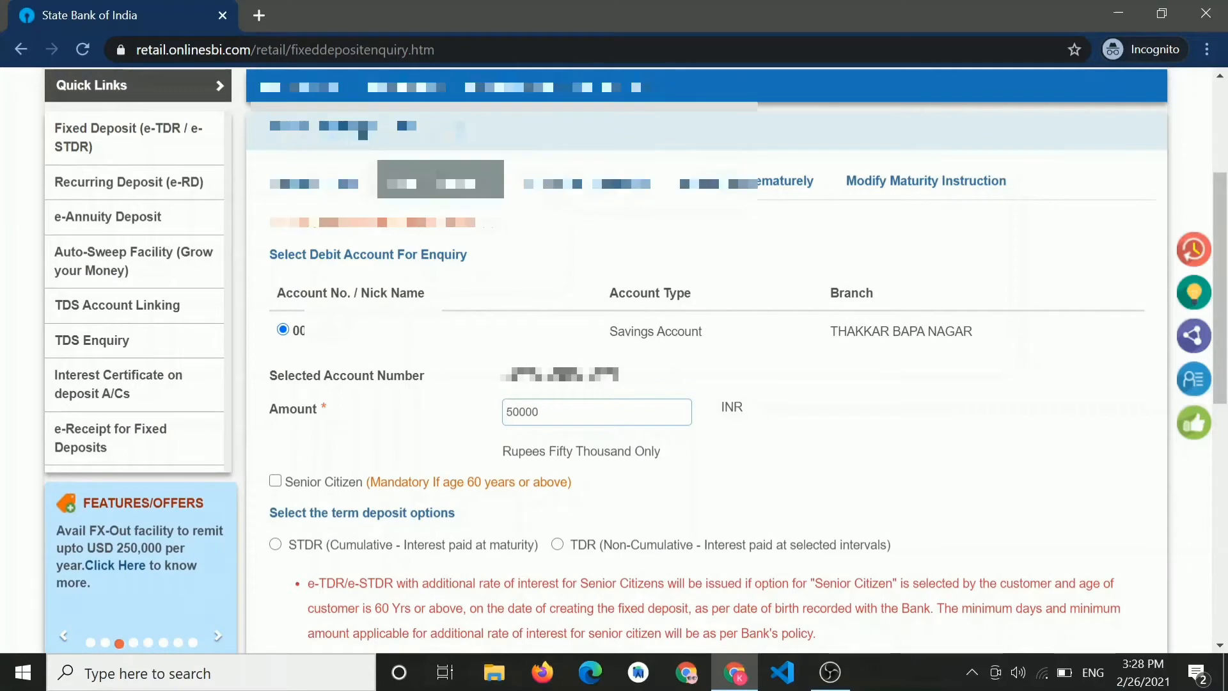
{"action": "scroll", "coordinate": [624, 358], "scroll_direction": "down", "scroll_amount": 2}
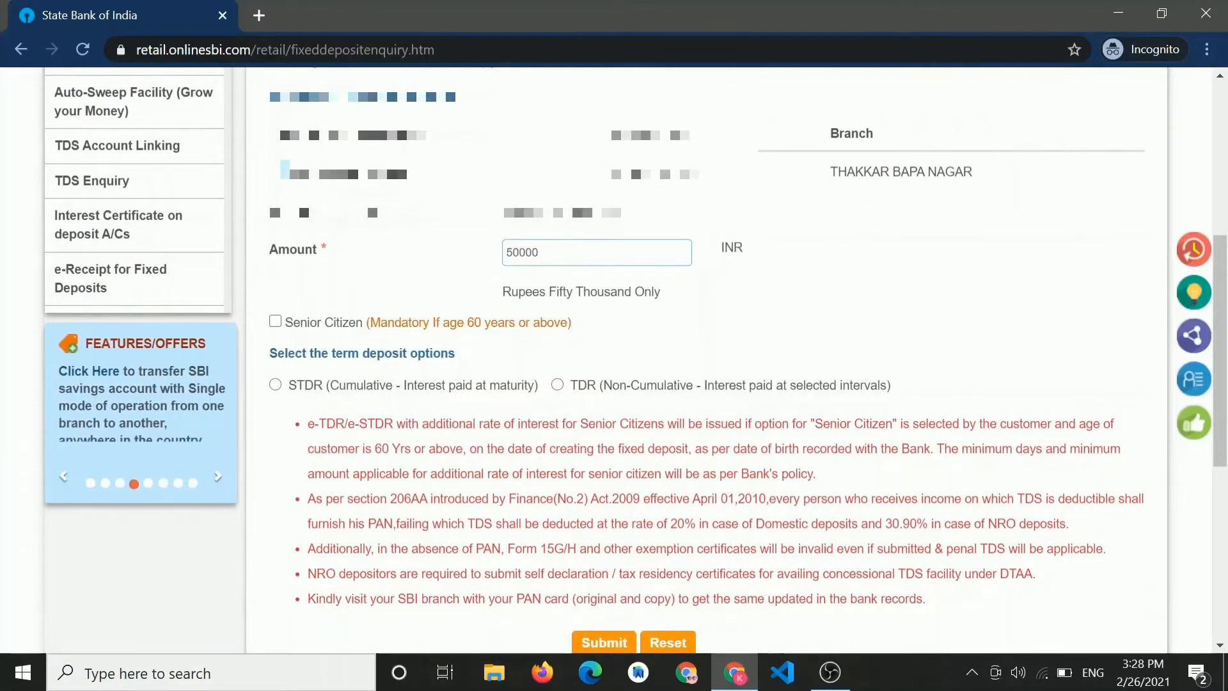
{"action": "left_click", "coordinate": [276, 385]}
- Set the tenure in Years/Months/Days to 01 year, 00 months, 00 days
{"action": "scroll", "coordinate": [378, 337], "scroll_direction": "down", "scroll_amount": 1}
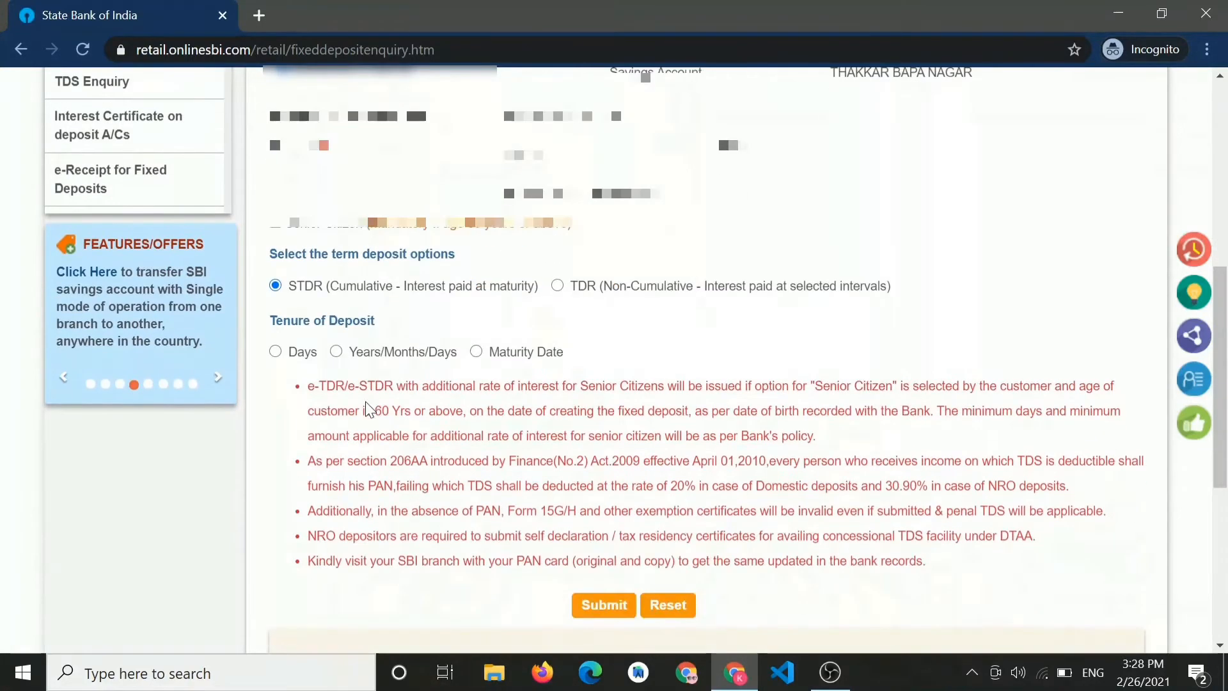
{"action": "left_click_drag", "start_coordinate": [376, 322], "coordinate": [258, 326]}
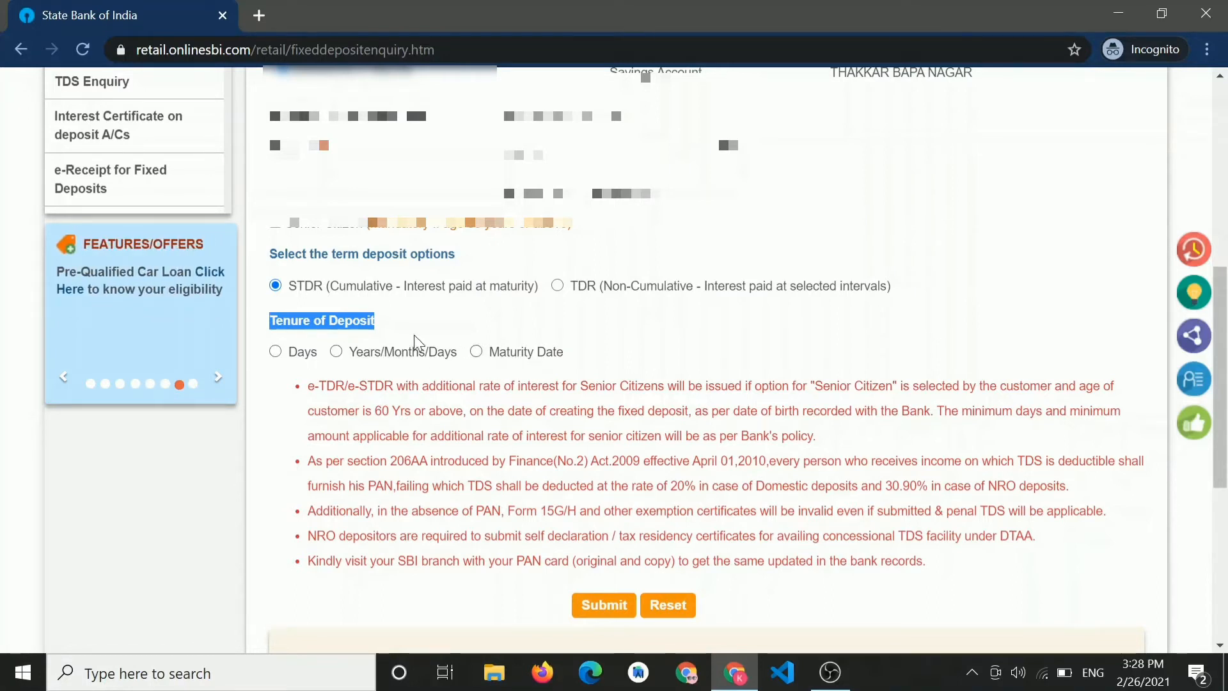
{"action": "left_click", "coordinate": [336, 352]}
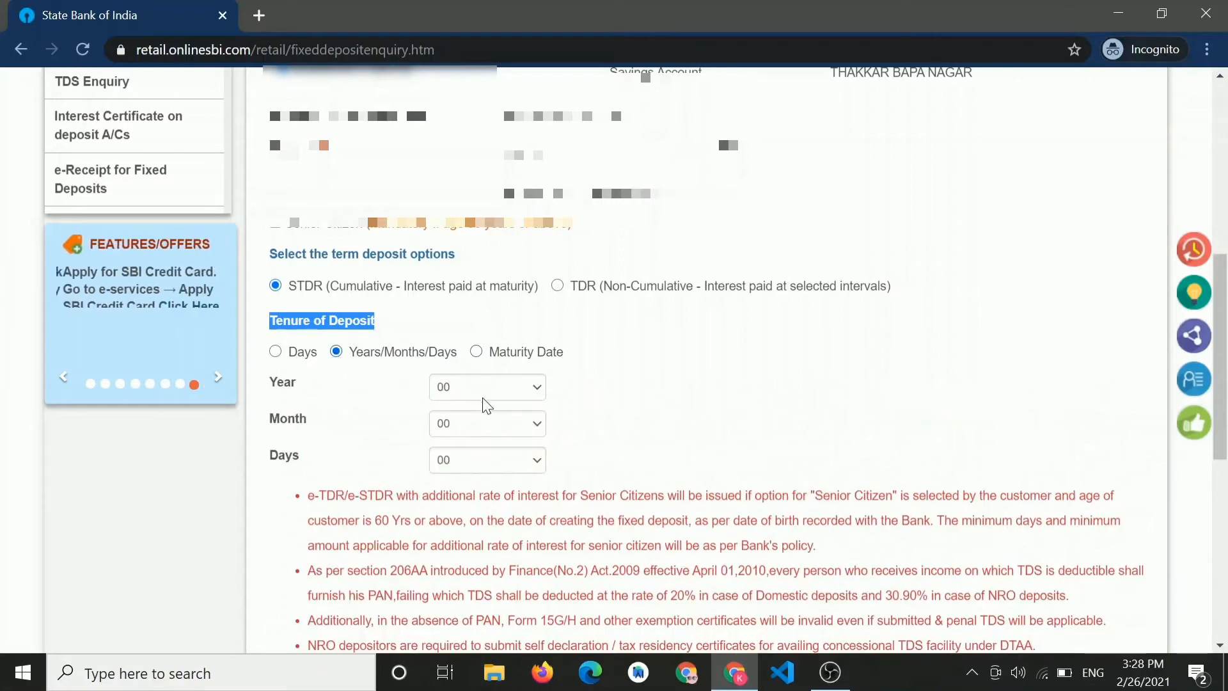
{"action": "left_click", "coordinate": [474, 397]}
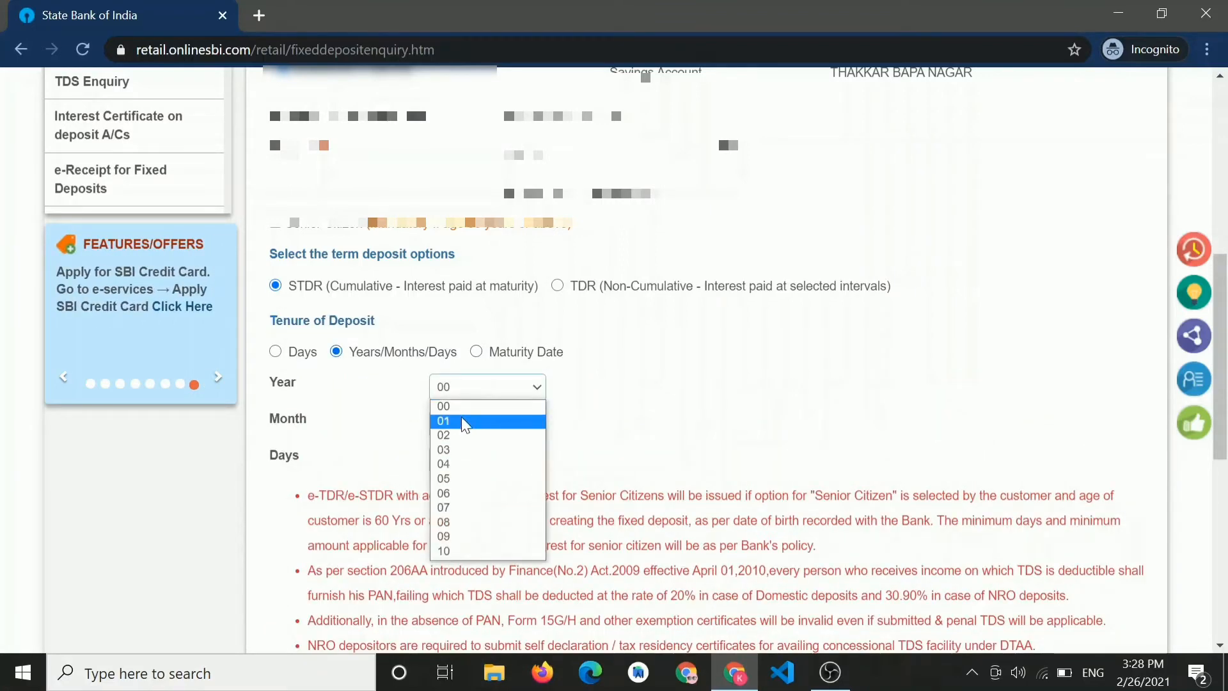
{"action": "left_click", "coordinate": [464, 421]}
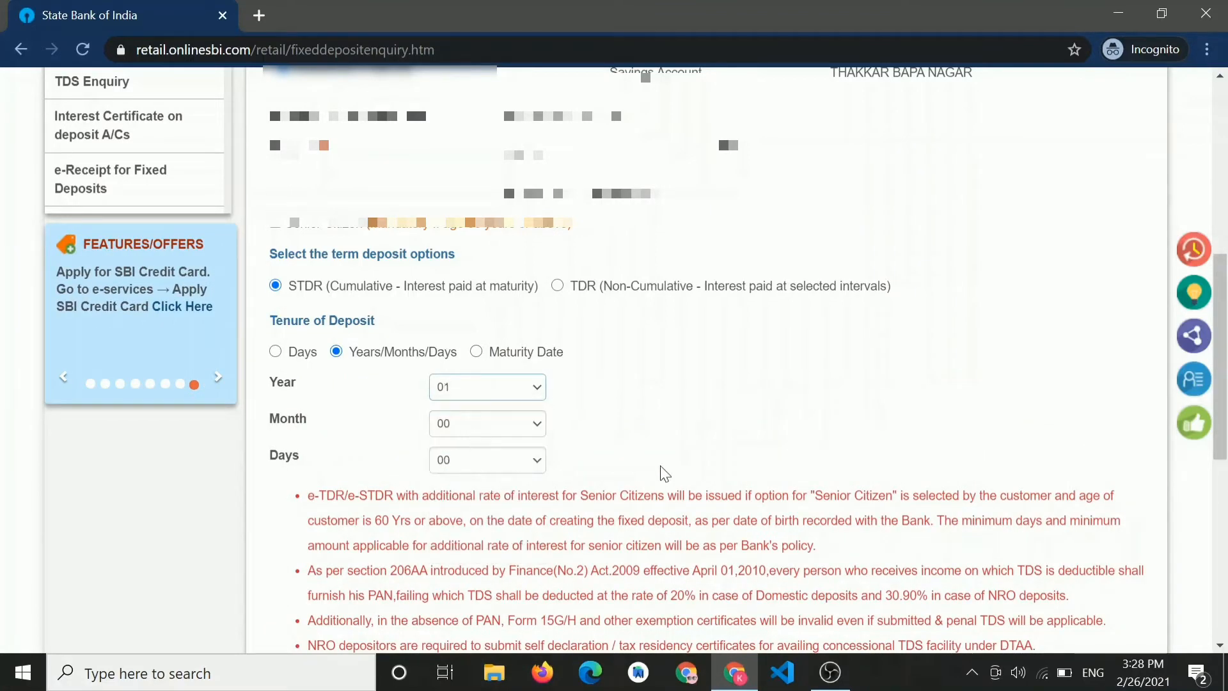
{"action": "scroll", "coordinate": [663, 473], "scroll_direction": "down", "scroll_amount": 7}
{"action": "scroll", "coordinate": [659, 472], "scroll_direction": "up", "scroll_amount": 1}
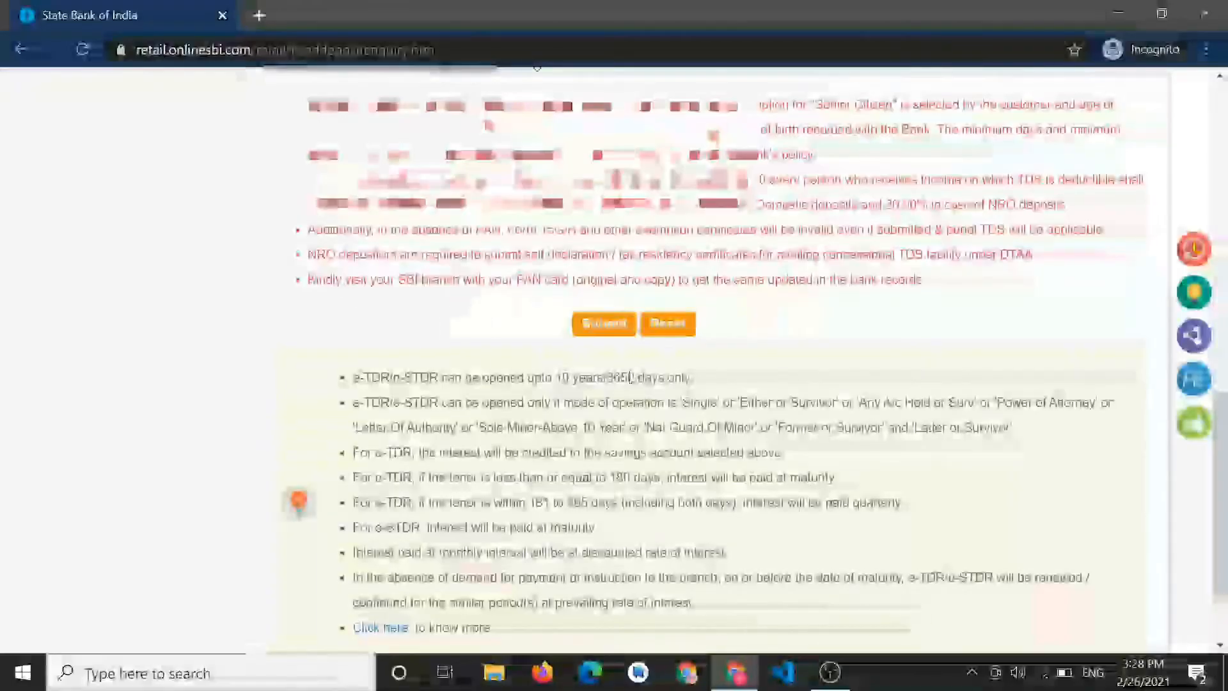
- Submit the STDR enquiry and highlight the 52,547.00 INR maturity amount and 26/02/2022 maturity date
{"action": "left_click", "coordinate": [604, 324]}
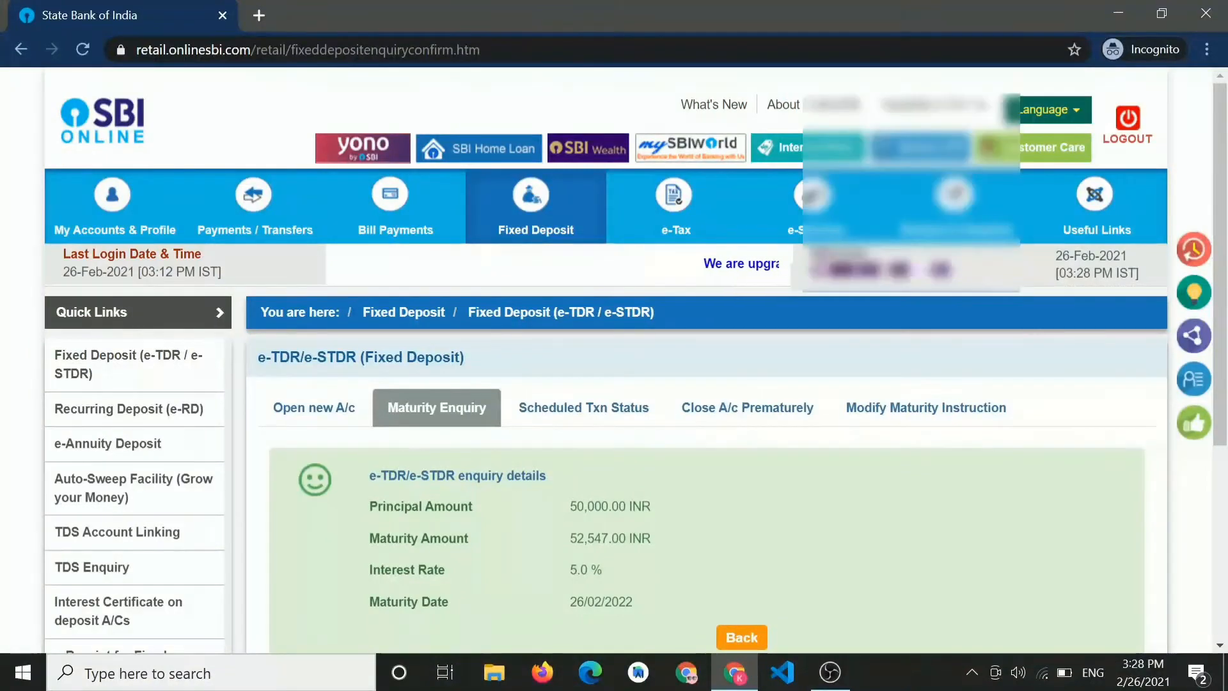
{"action": "scroll", "coordinate": [639, 384], "scroll_direction": "down", "scroll_amount": 3}
{"action": "scroll", "coordinate": [640, 384], "scroll_direction": "up", "scroll_amount": 1}
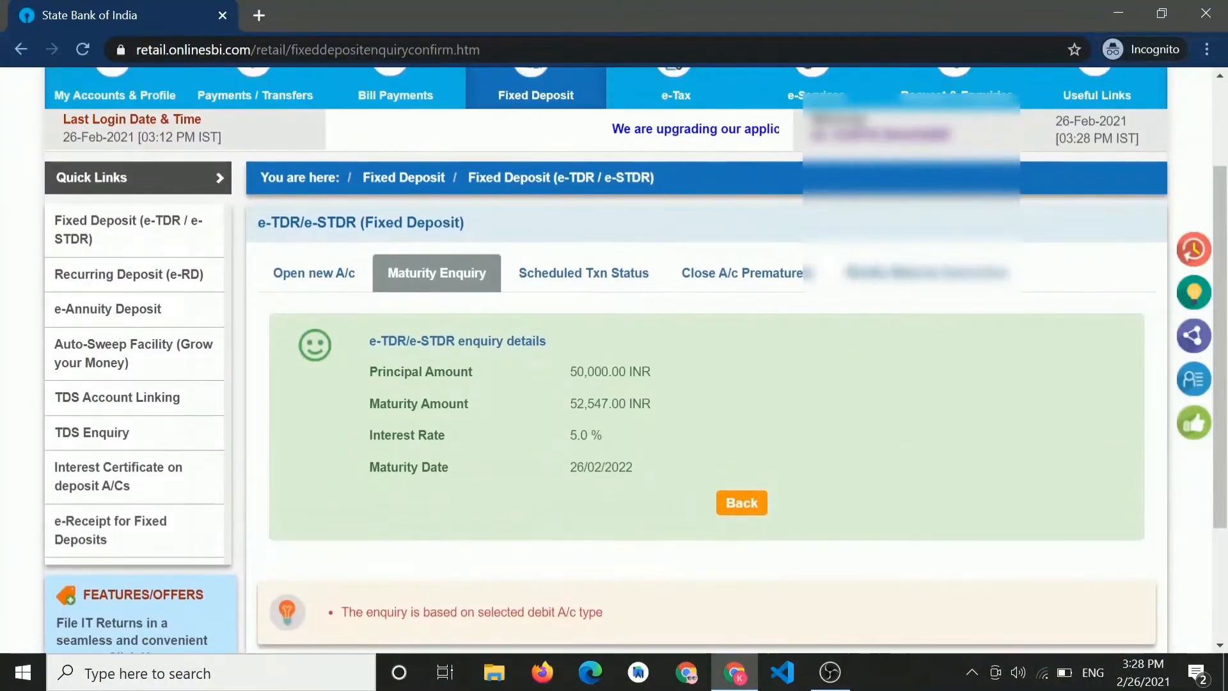
{"action": "left_click_drag", "start_coordinate": [660, 401], "coordinate": [569, 400]}
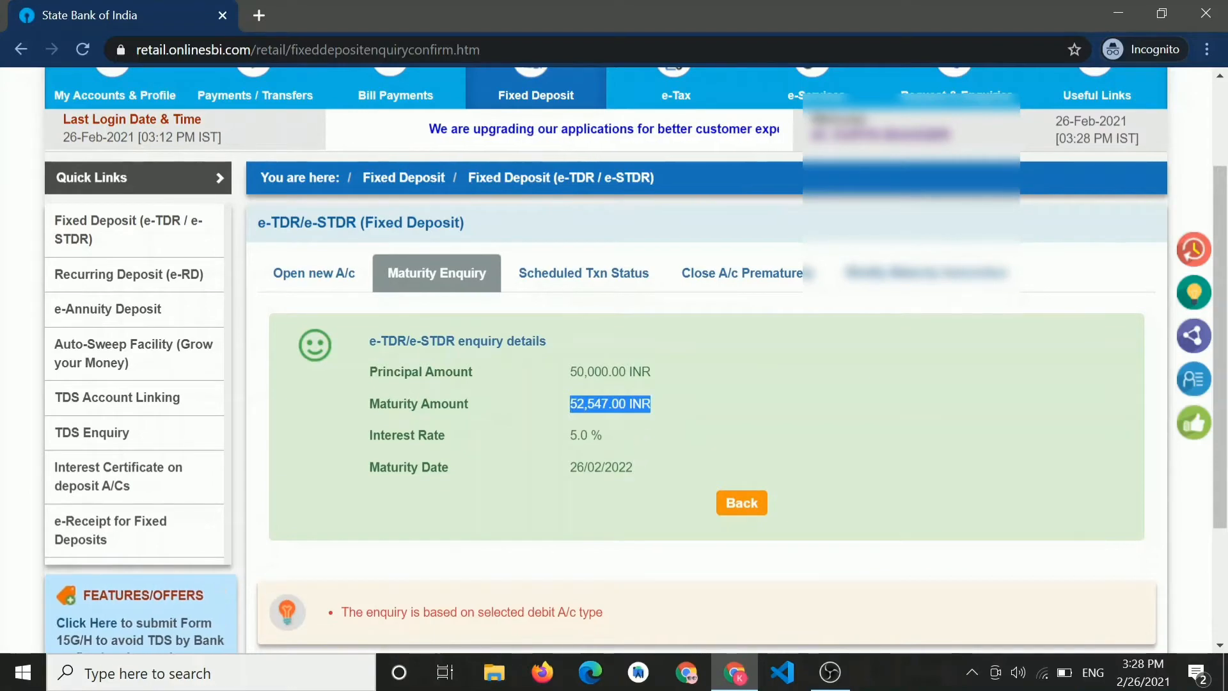
{"action": "left_click_drag", "start_coordinate": [635, 467], "coordinate": [568, 434]}
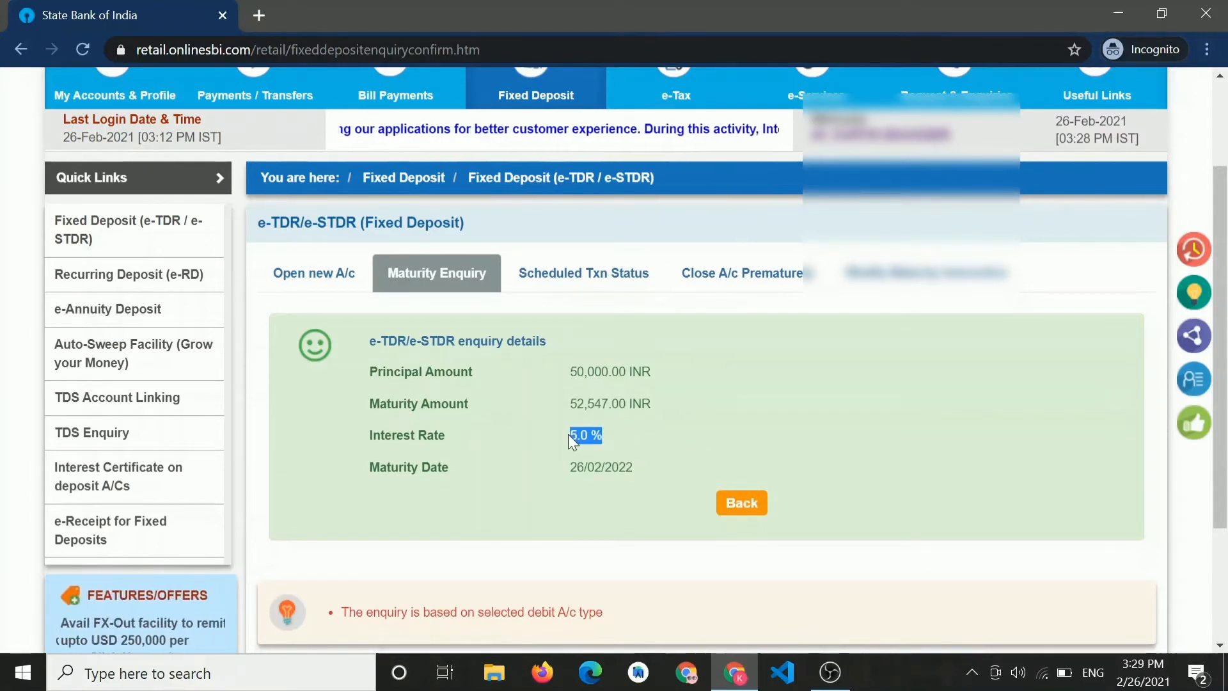
{"action": "left_click_drag", "start_coordinate": [666, 398], "coordinate": [568, 404]}
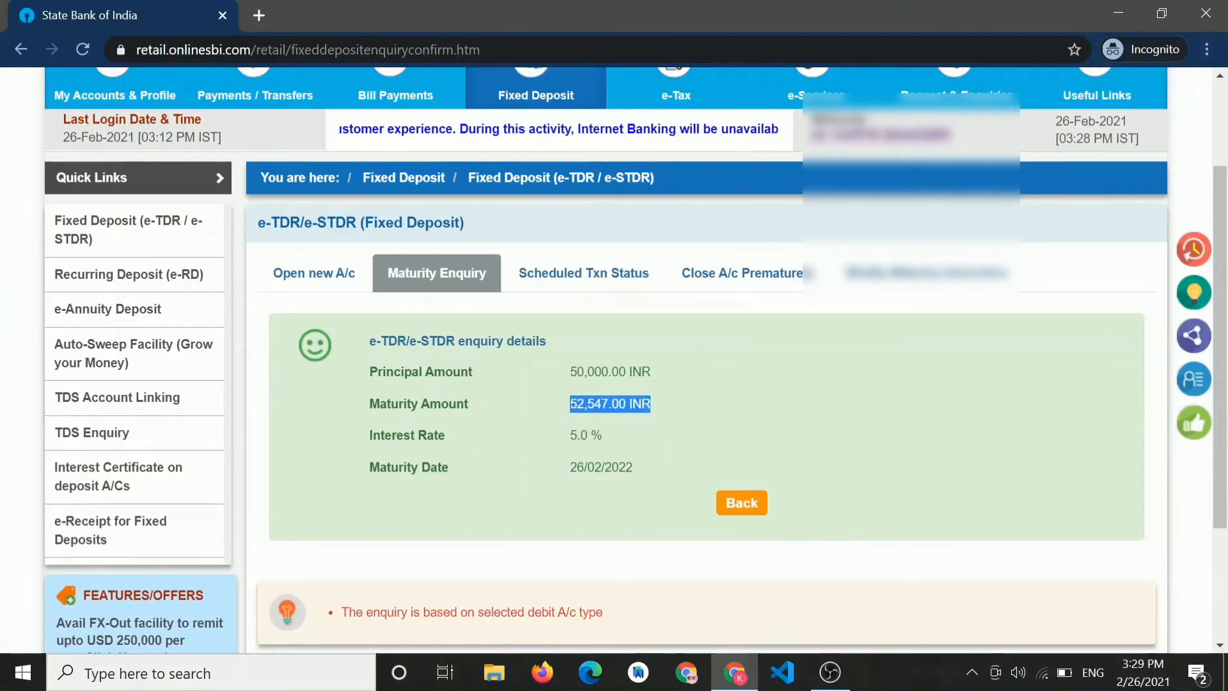
- Re-run the maturity enquiry for 50000 INR as a non-cumulative TDR with a 01-year tenure
{"action": "left_click", "coordinate": [743, 502]}
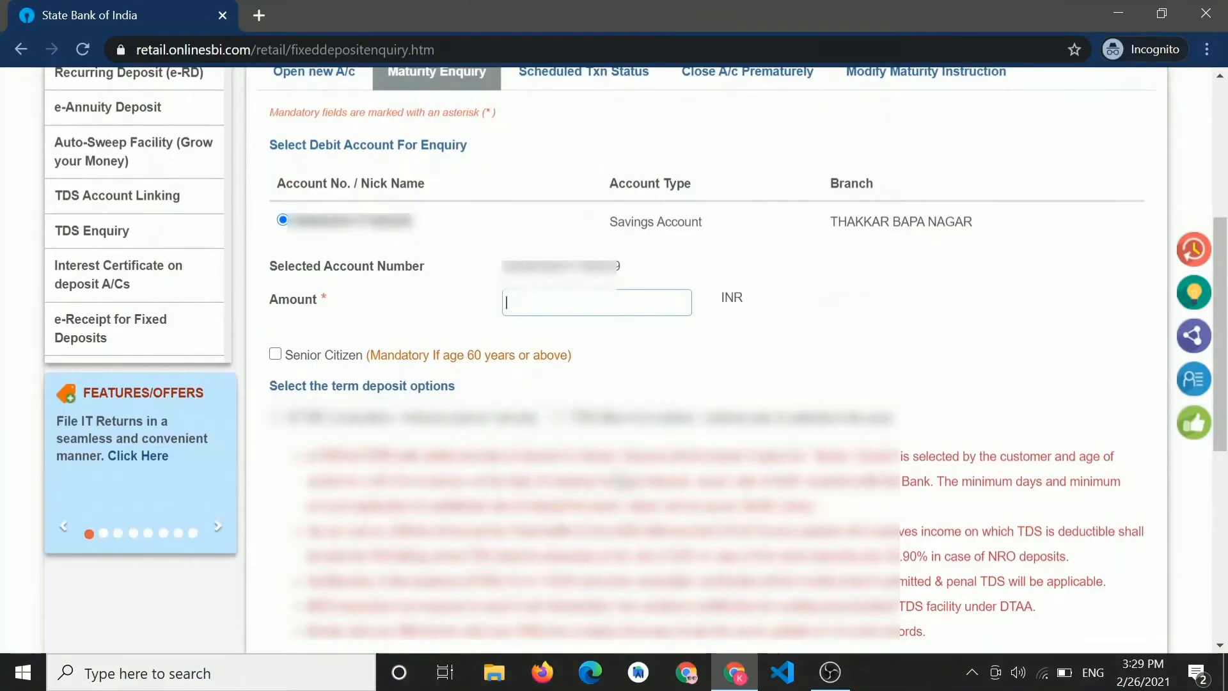
{"action": "type", "text": "50000"}
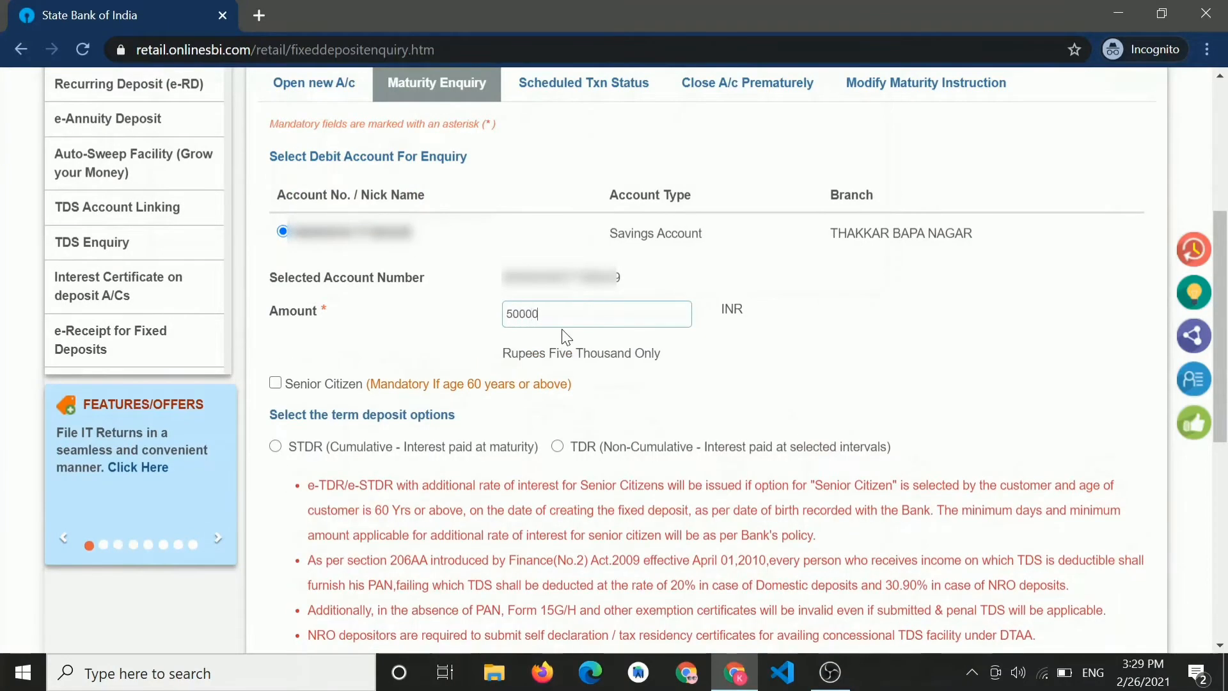
{"action": "scroll", "coordinate": [564, 337], "scroll_direction": "down", "scroll_amount": 2}
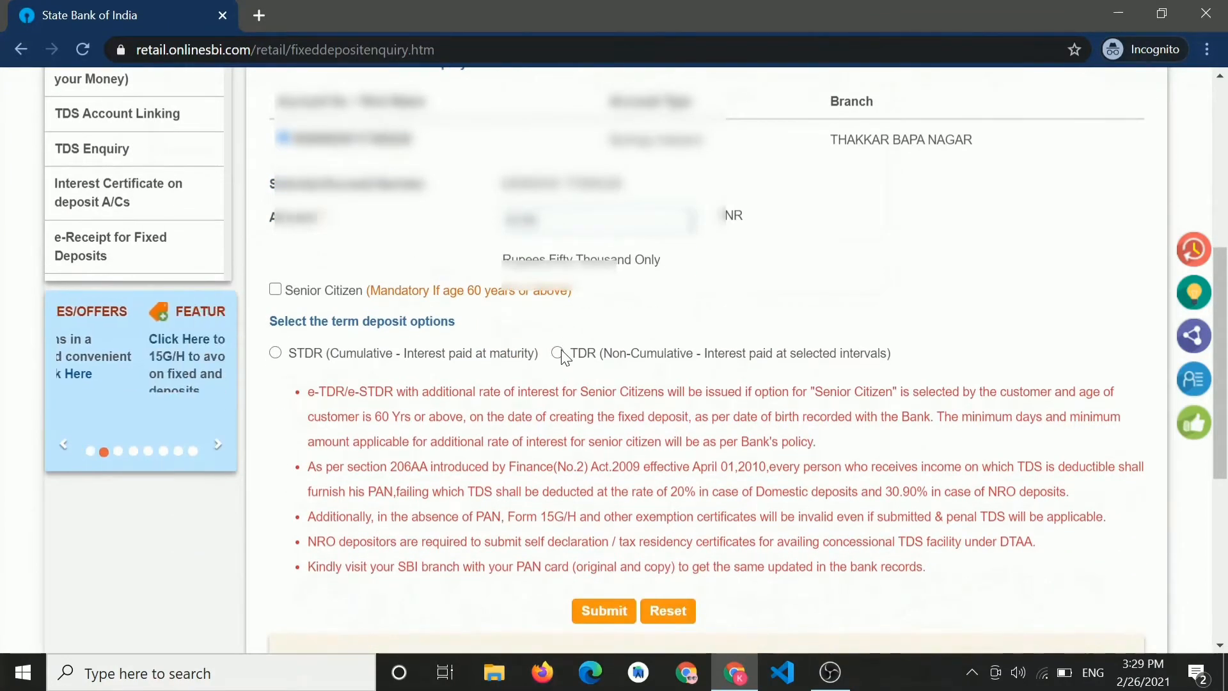
{"action": "left_click", "coordinate": [560, 354]}
{"action": "scroll", "coordinate": [501, 373], "scroll_direction": "down", "scroll_amount": 2}
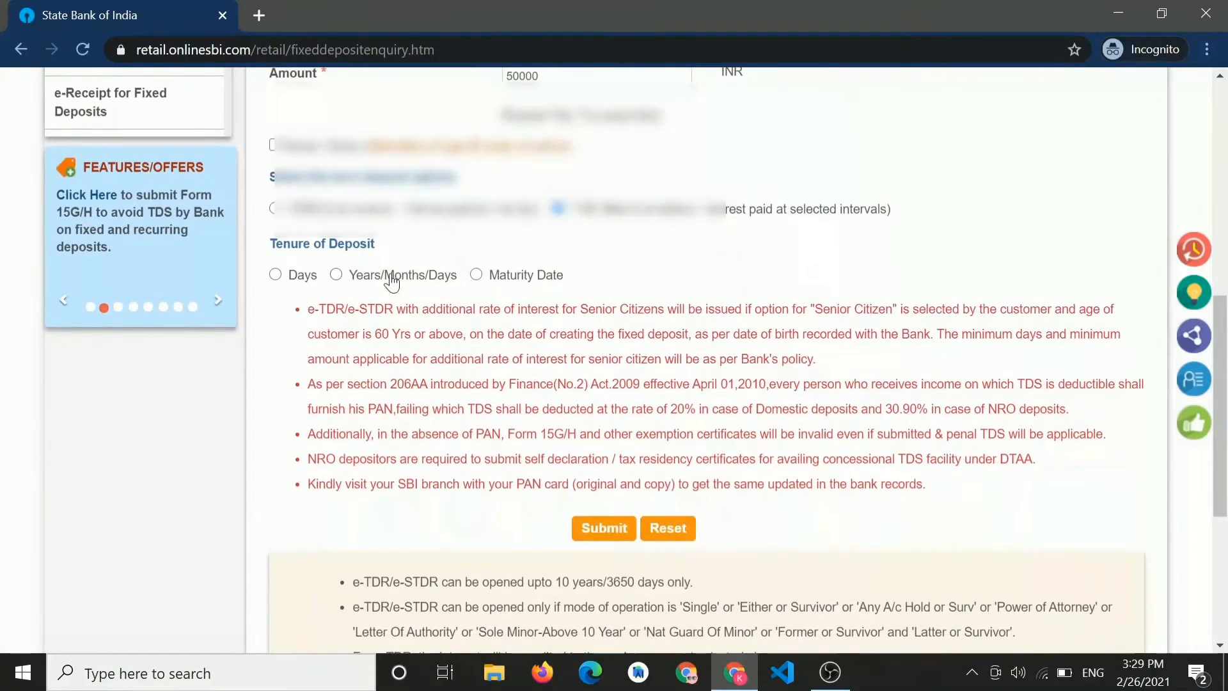
{"action": "left_click", "coordinate": [337, 276]}
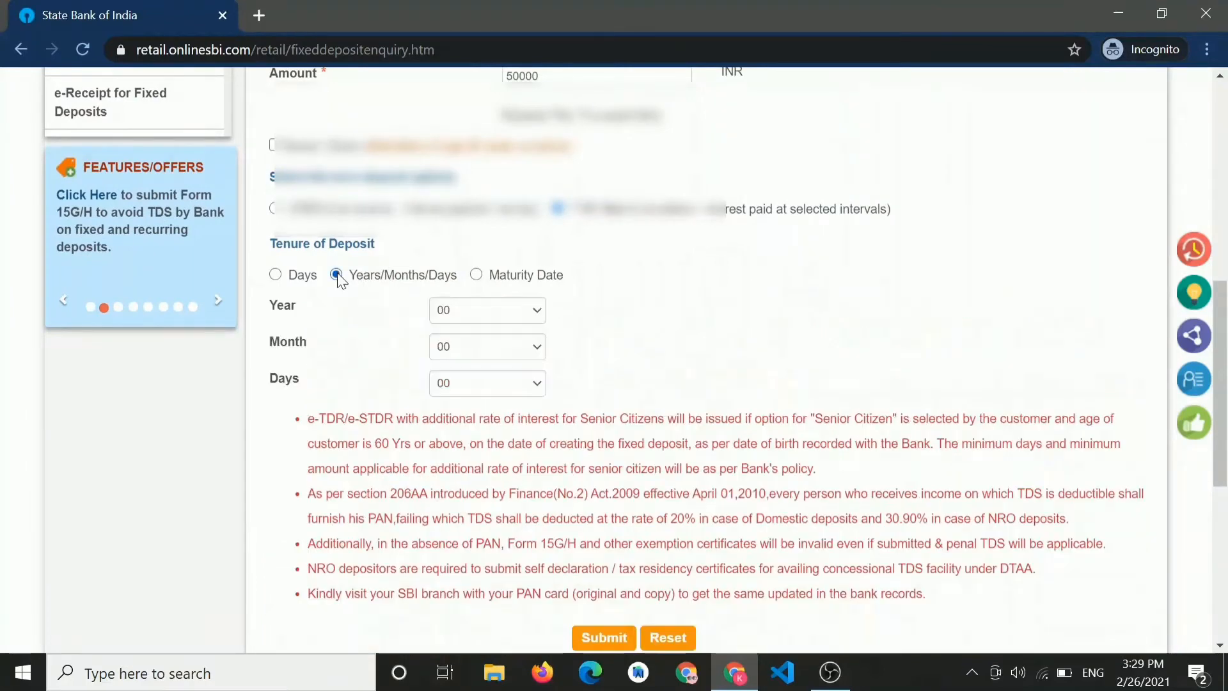
{"action": "left_click", "coordinate": [470, 313]}
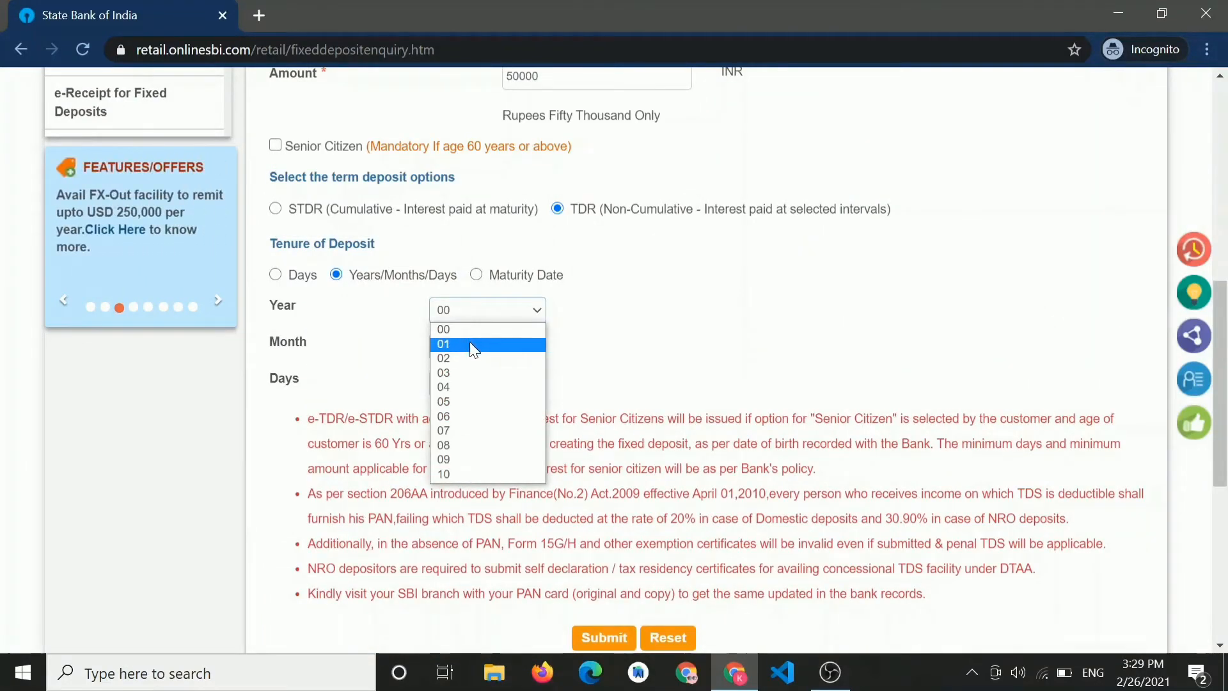
{"action": "left_click", "coordinate": [469, 344]}
{"action": "scroll", "coordinate": [584, 346], "scroll_direction": "down", "scroll_amount": 5}
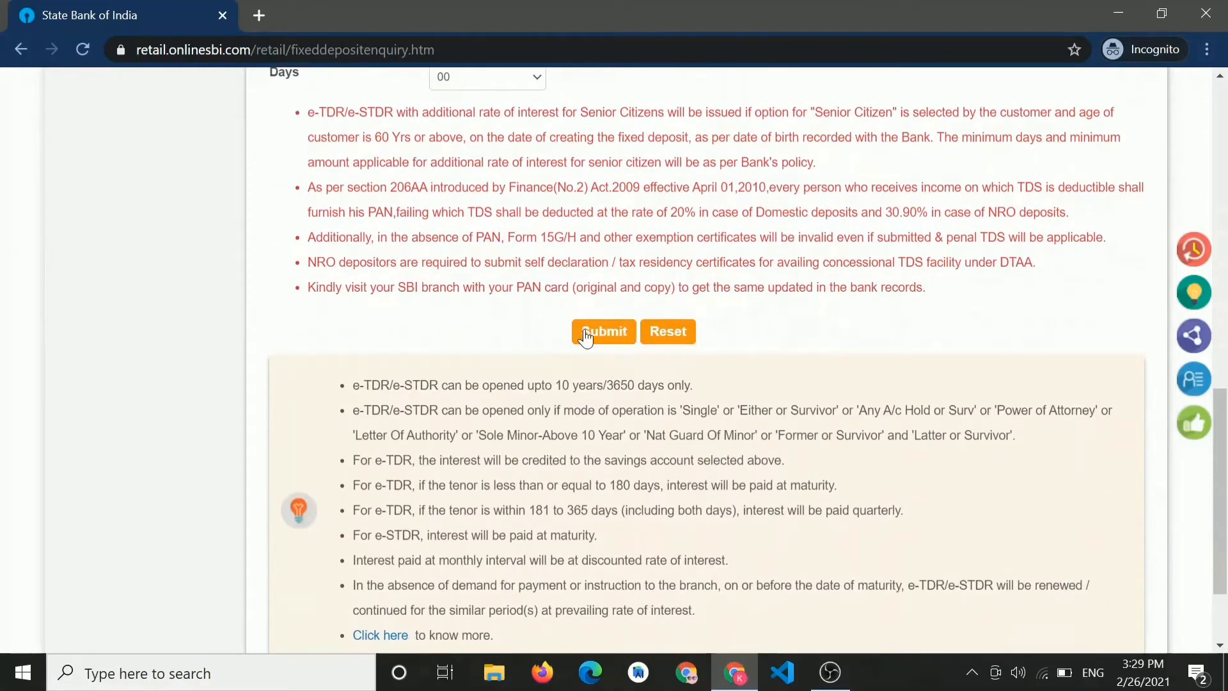
{"action": "left_click", "coordinate": [585, 333]}
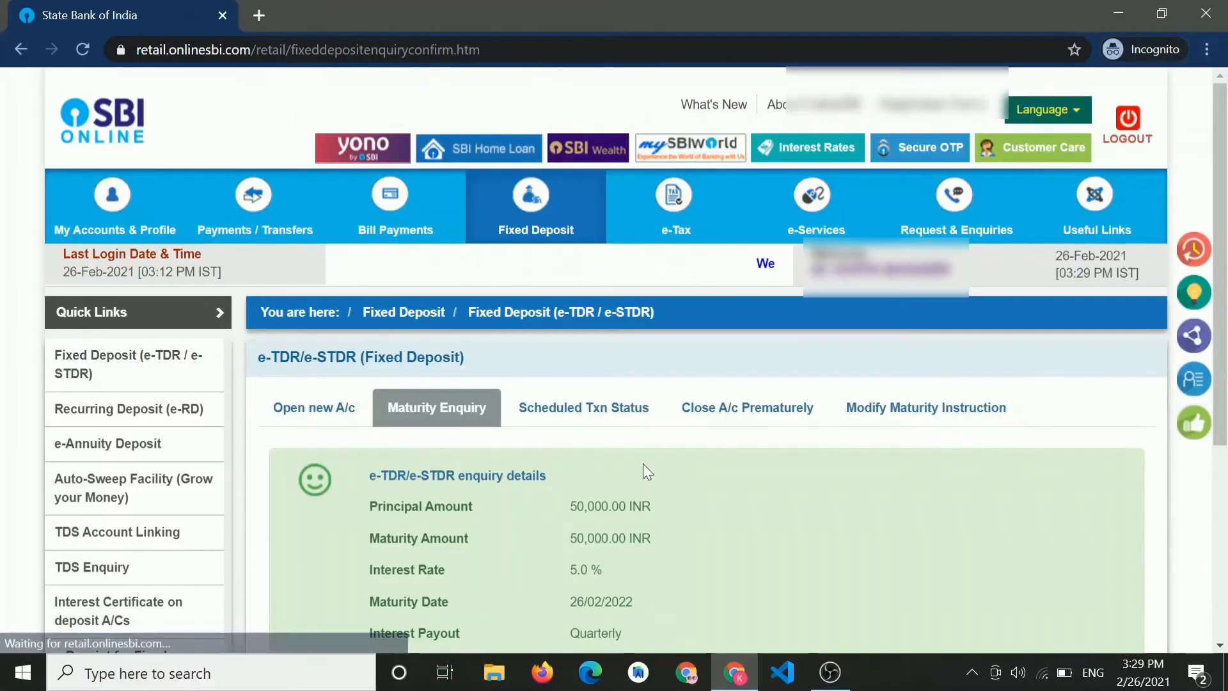
- Highlight the 50,000.00 INR maturity, 26/02/2022 date, 5.0% rate and 625.00 INR quarterly payout
{"action": "scroll", "coordinate": [643, 463], "scroll_direction": "down", "scroll_amount": 3}
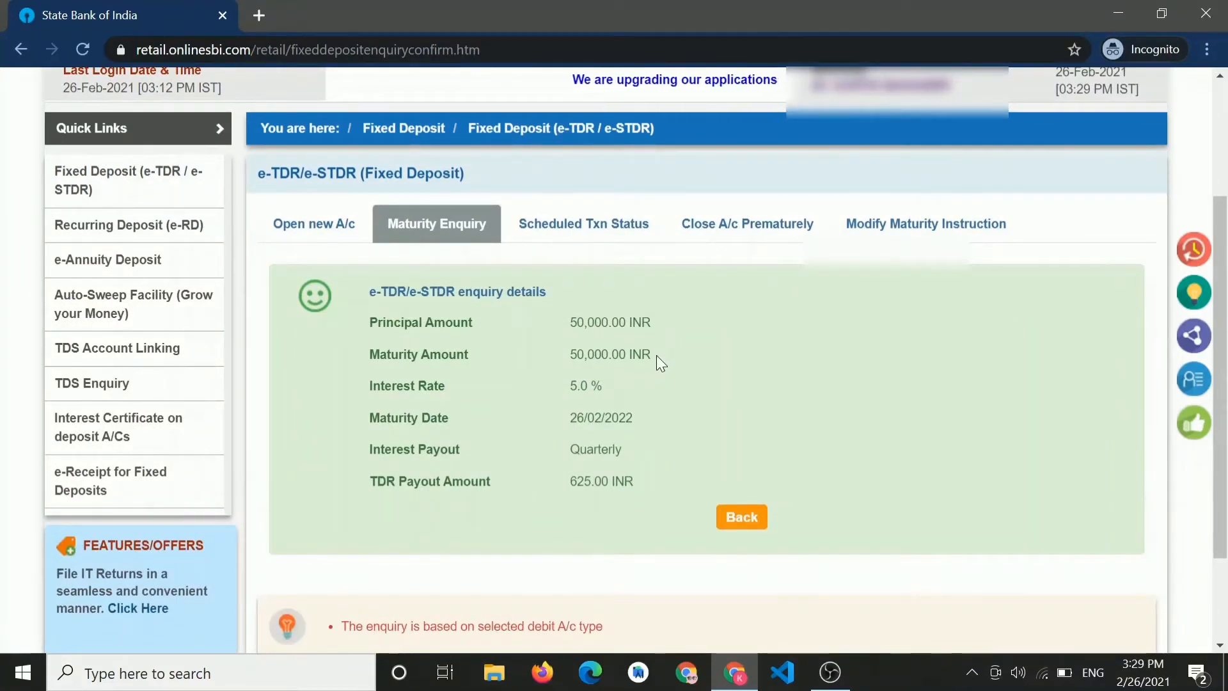
{"action": "left_click_drag", "start_coordinate": [656, 355], "coordinate": [567, 351]}
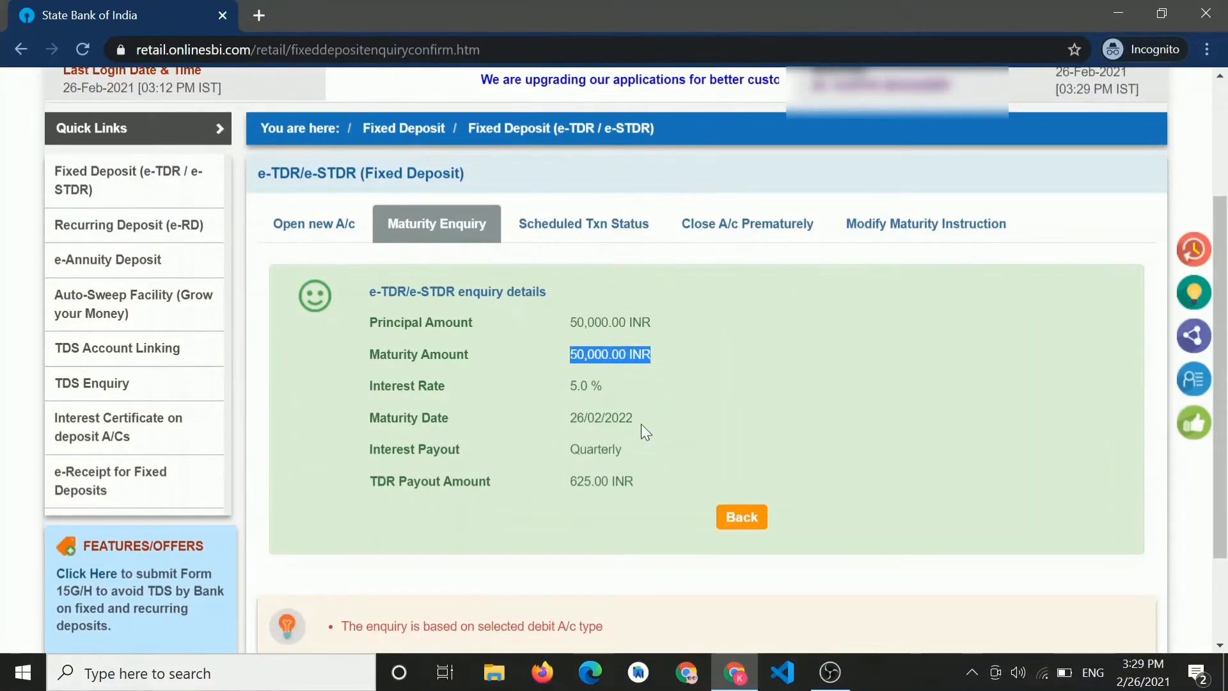
{"action": "left_click_drag", "start_coordinate": [639, 417], "coordinate": [561, 415]}
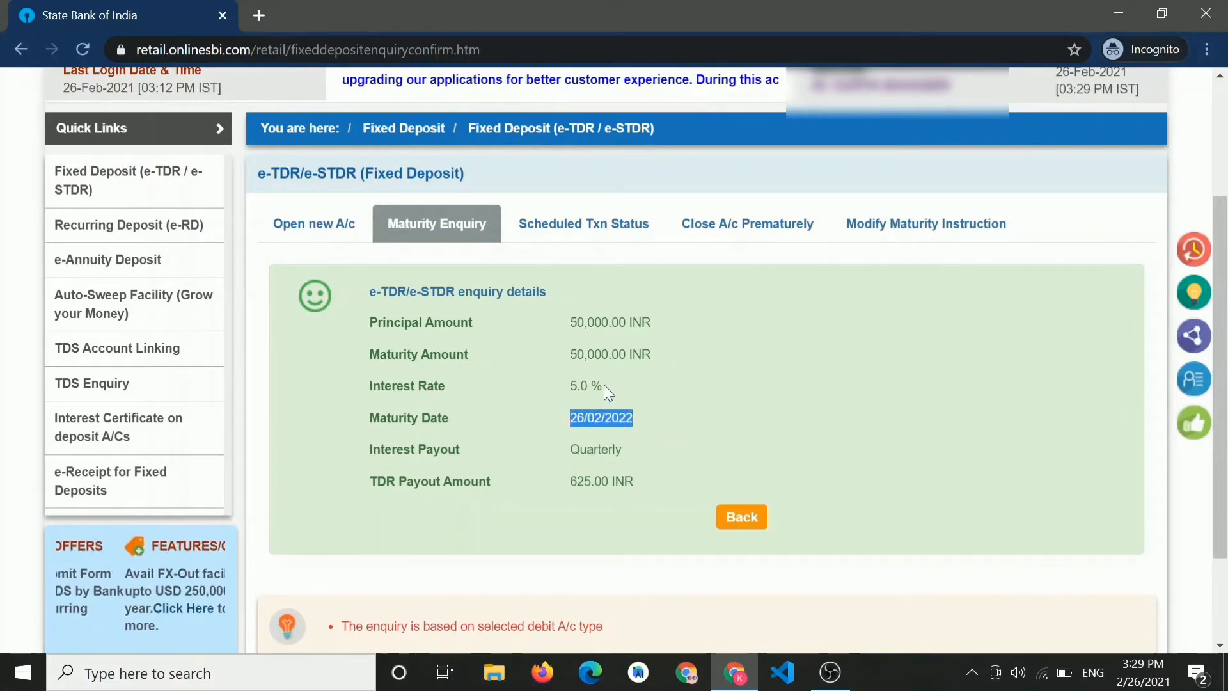
{"action": "left_click_drag", "start_coordinate": [603, 384], "coordinate": [560, 385]}
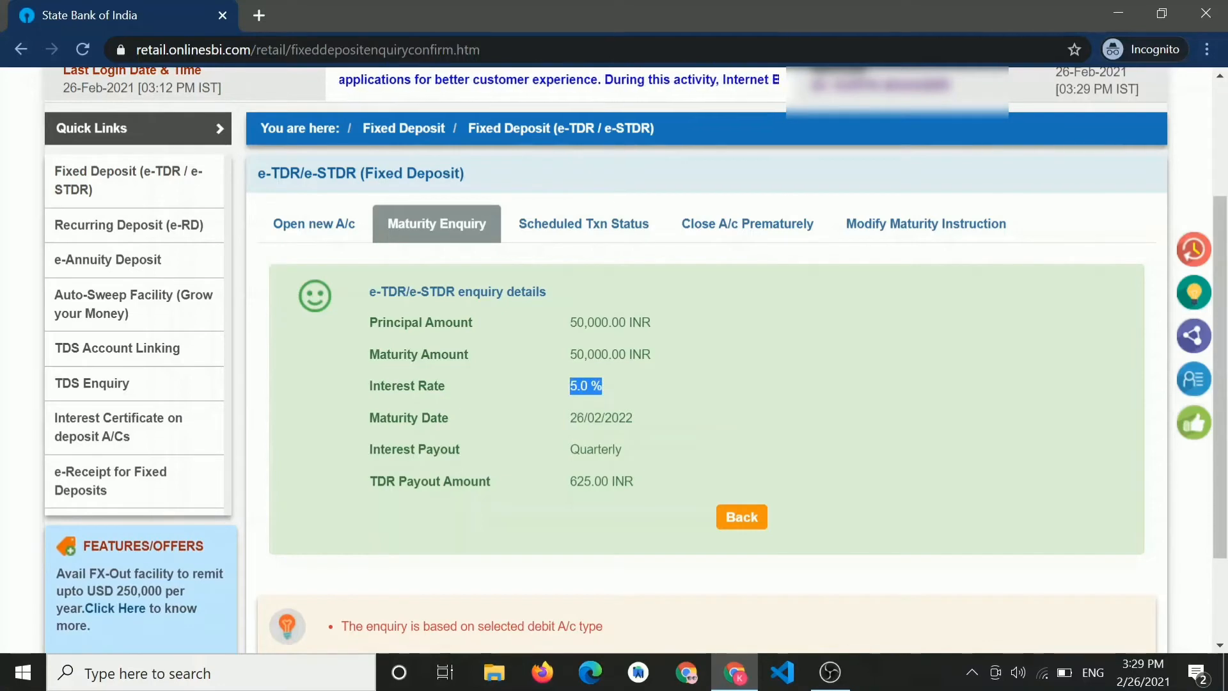
{"action": "scroll", "coordinate": [633, 358], "scroll_direction": "down", "scroll_amount": 1}
{"action": "left_click_drag", "start_coordinate": [642, 416], "coordinate": [565, 413]}
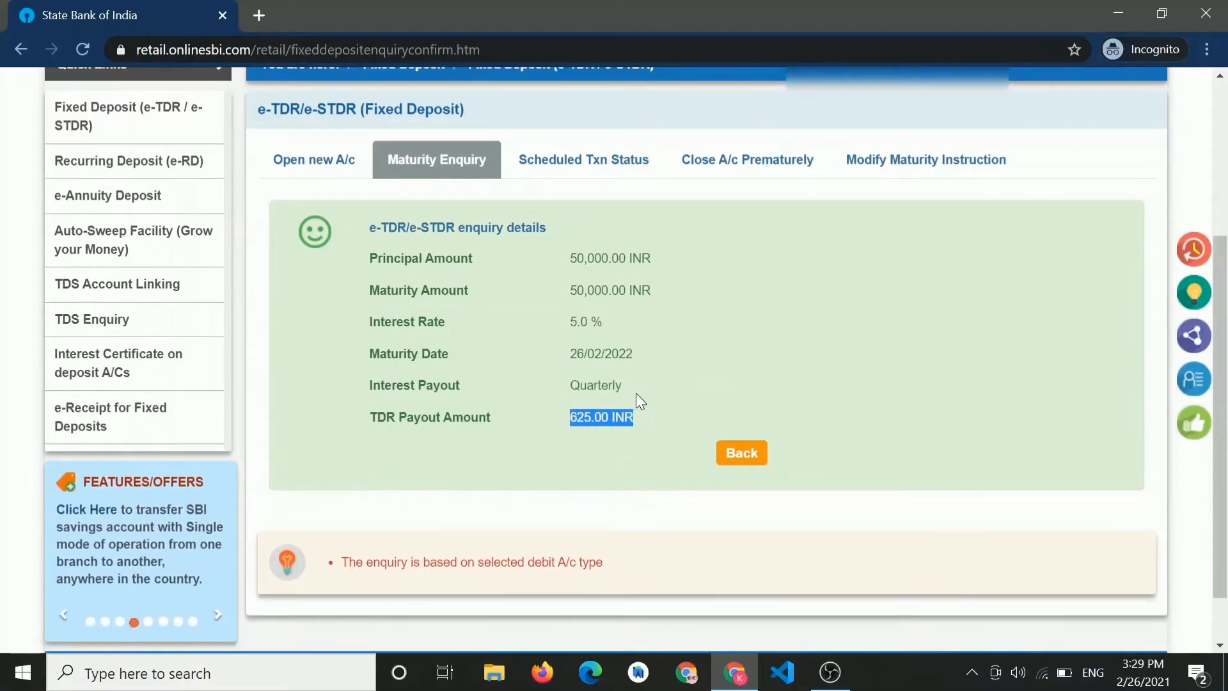
{"action": "left_click_drag", "start_coordinate": [625, 383], "coordinate": [579, 385]}
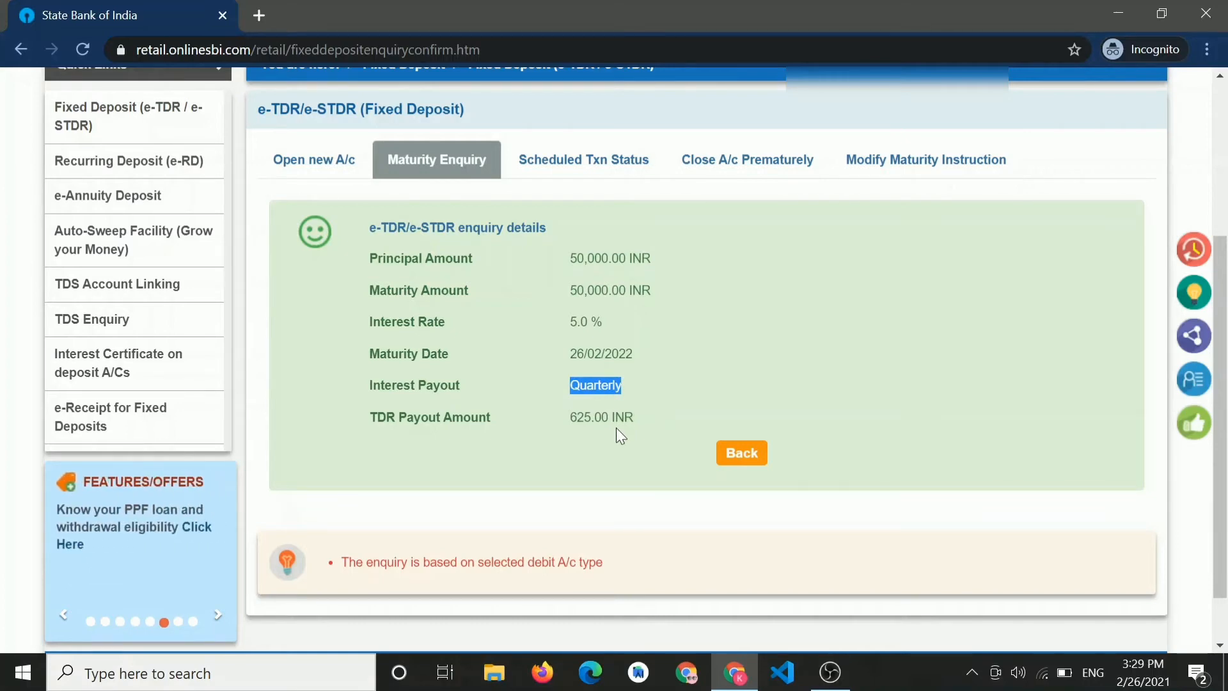
- Return to the e-TDR/e-STDR form and enter 1000 INR as the deposit amount
{"action": "left_click", "coordinate": [756, 458]}
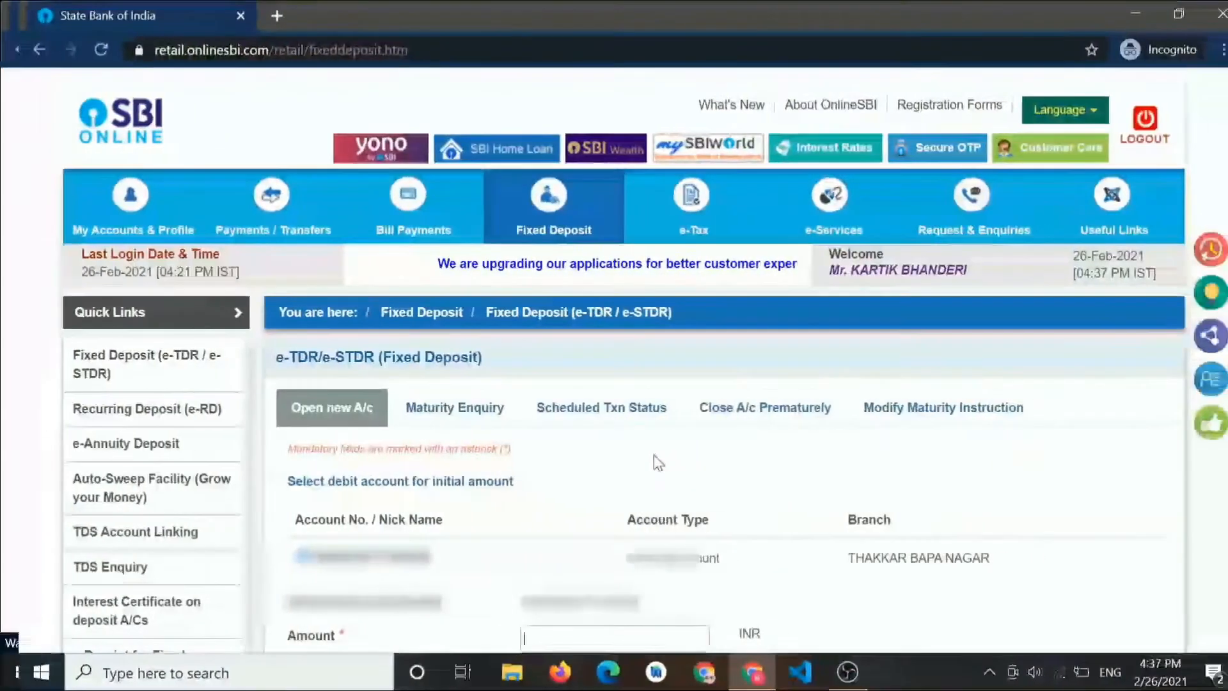
{"action": "scroll", "coordinate": [658, 461], "scroll_direction": "down", "scroll_amount": 4}
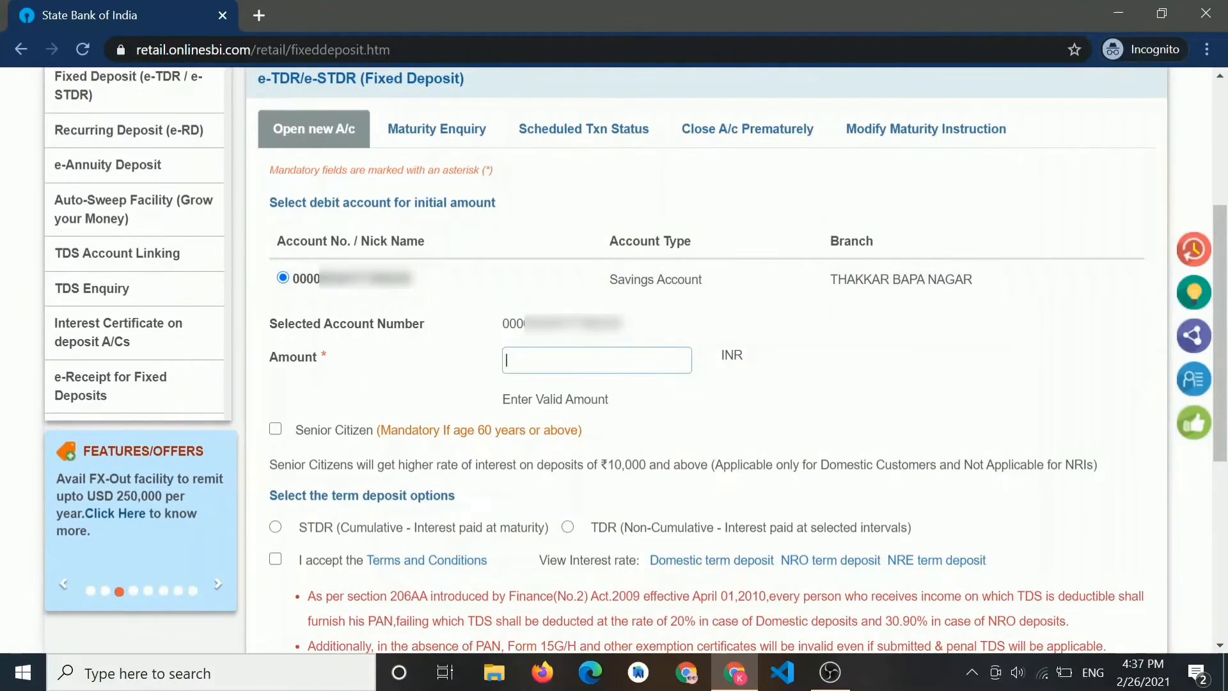
{"action": "type", "text": "1000"}
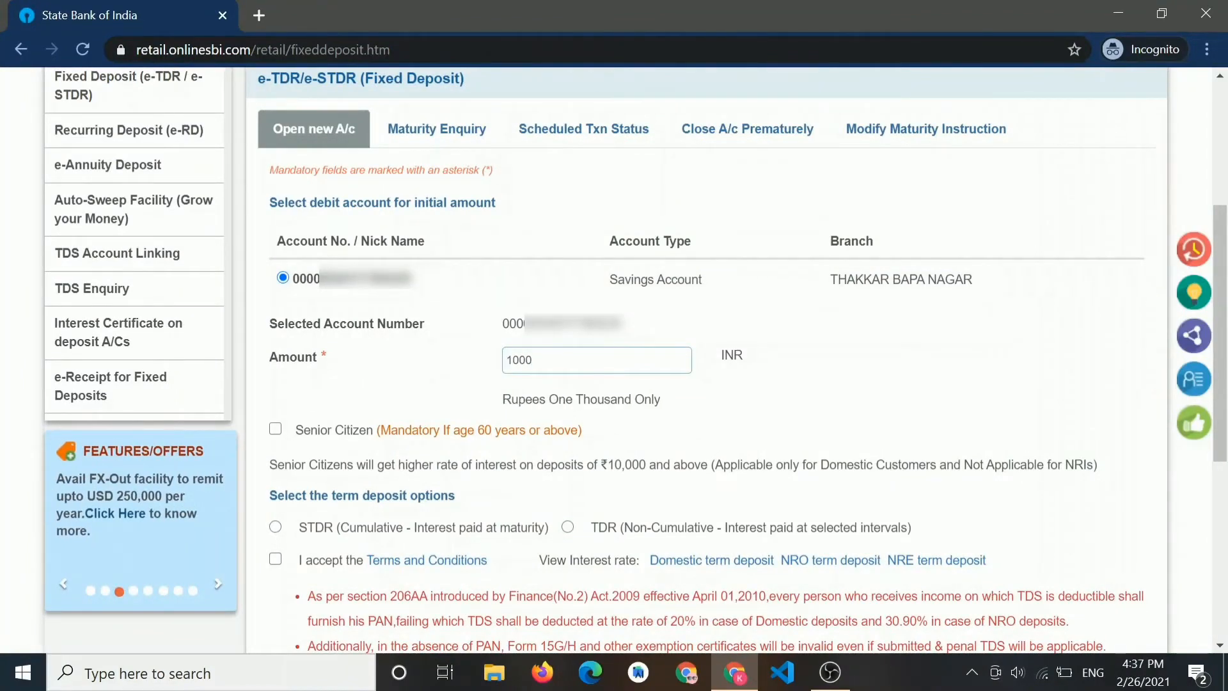
{"action": "scroll", "coordinate": [283, 316], "scroll_direction": "down", "scroll_amount": 2}
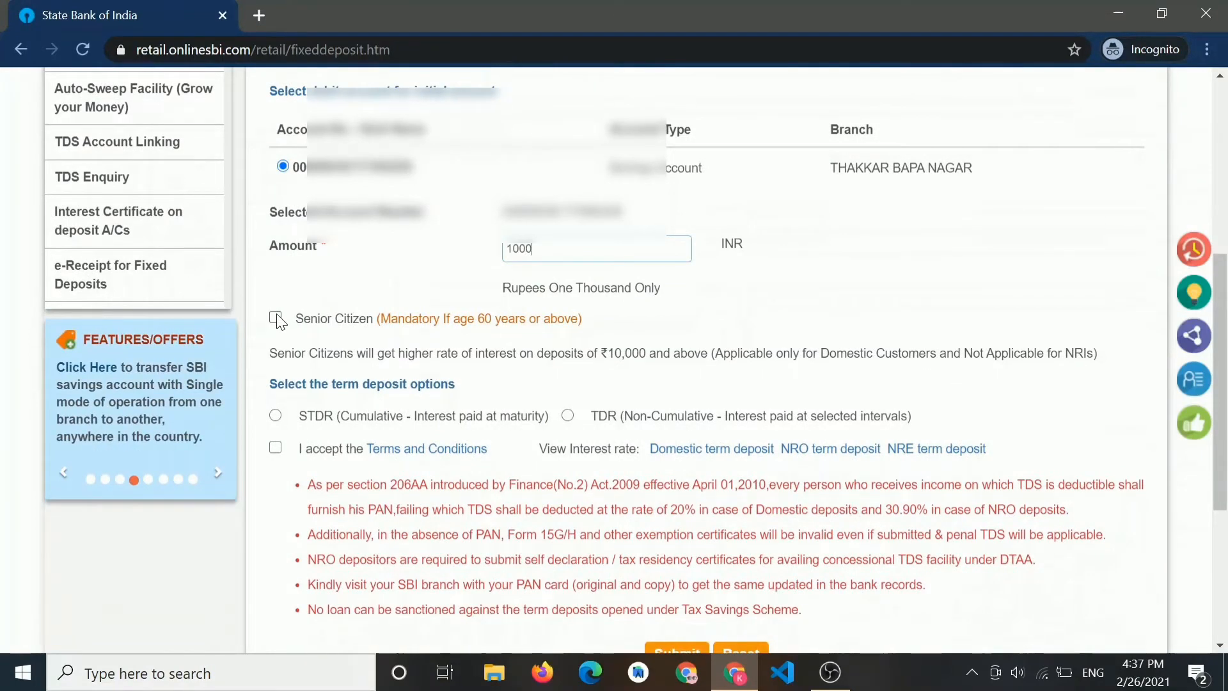
{"action": "scroll", "coordinate": [297, 360], "scroll_direction": "down", "scroll_amount": 1}
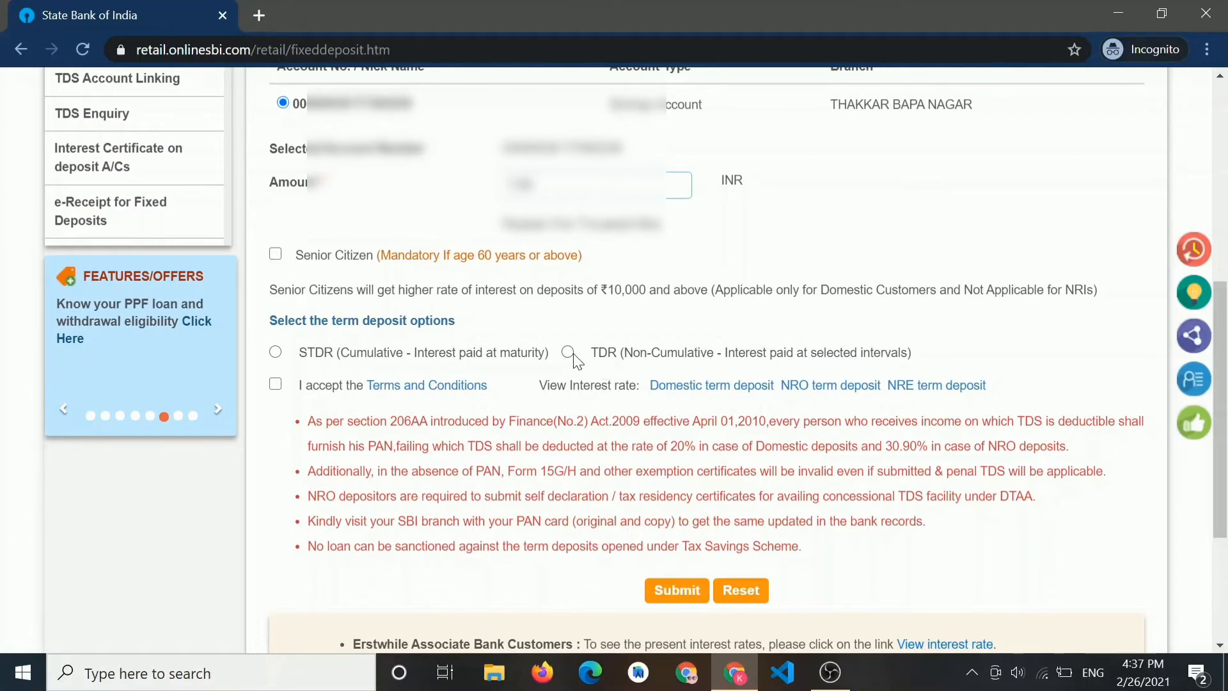
- Select cumulative STDR and try the auto-renewal maturity options
{"action": "left_click", "coordinate": [275, 352]}
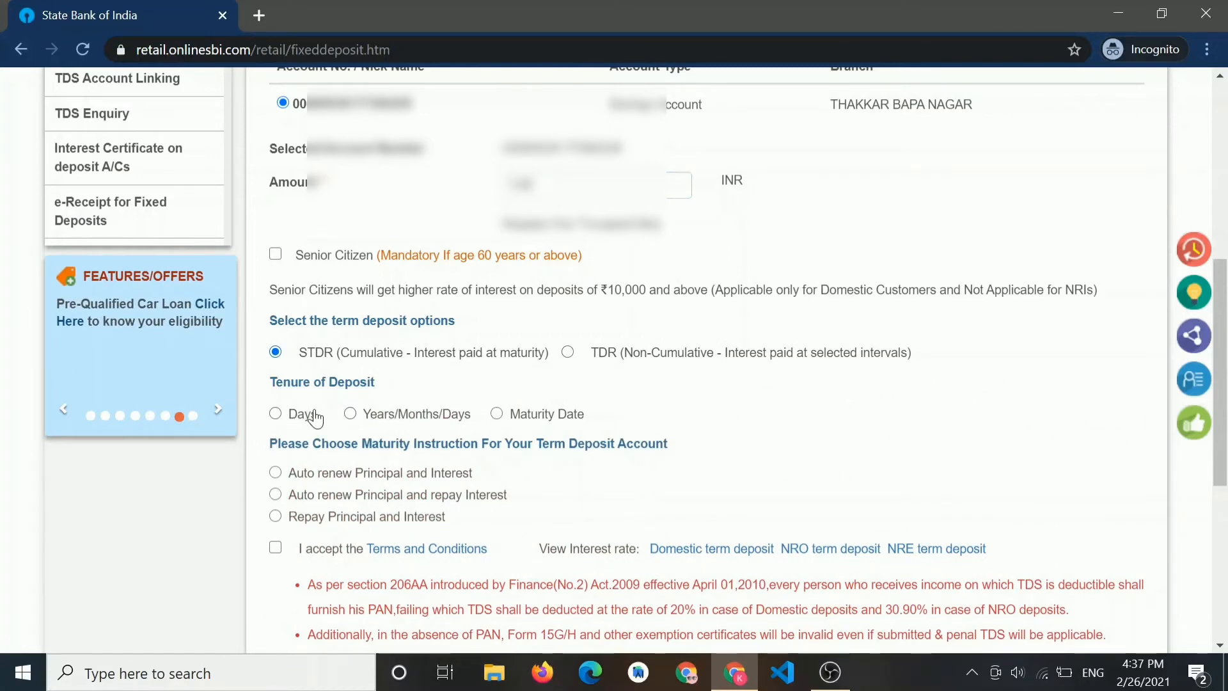
{"action": "scroll", "coordinate": [413, 416], "scroll_direction": "down", "scroll_amount": 2}
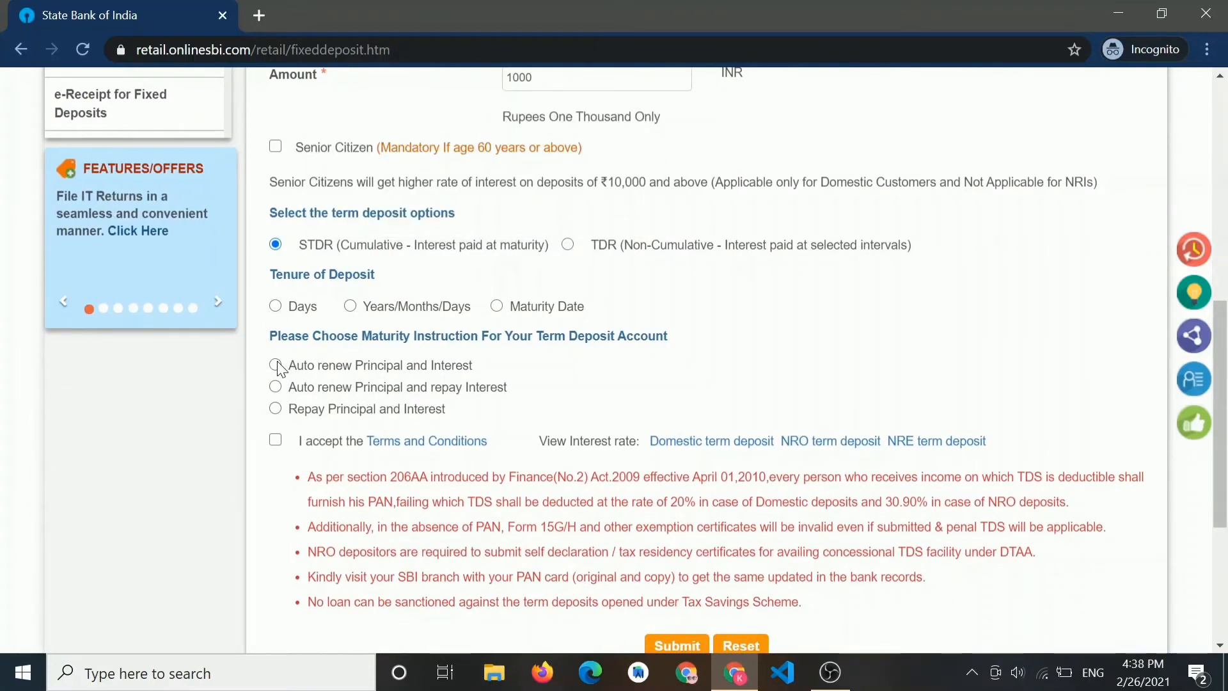
{"action": "left_click", "coordinate": [275, 365]}
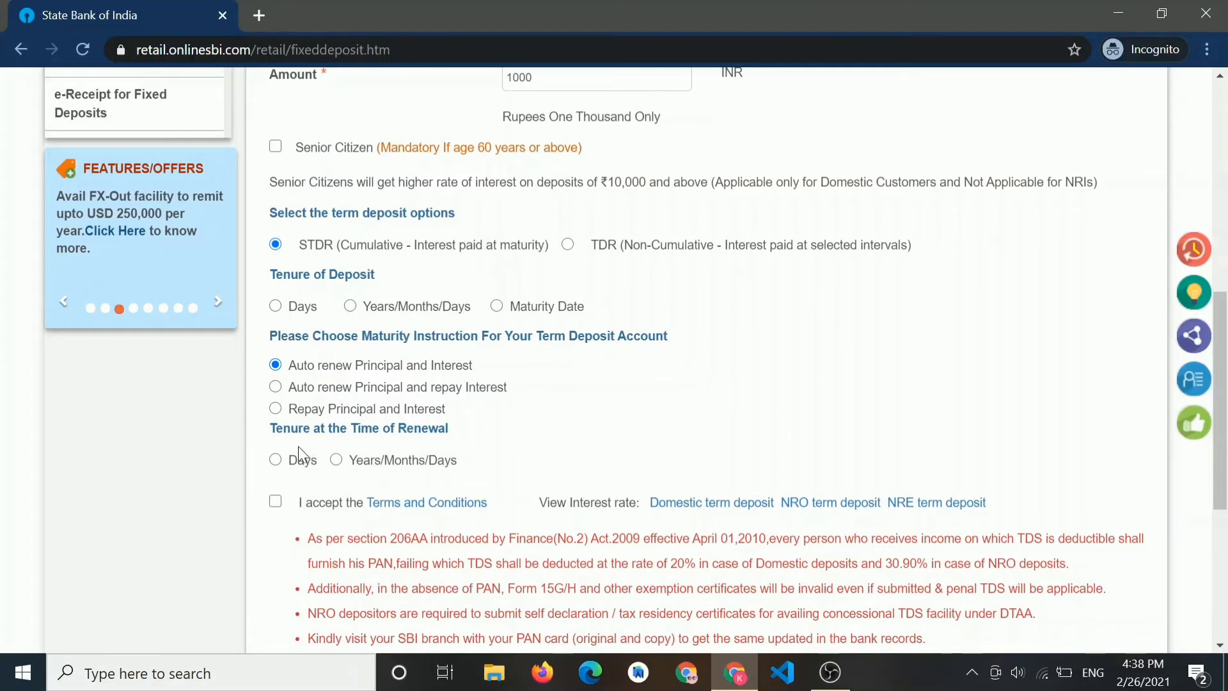
{"action": "left_click", "coordinate": [278, 460]}
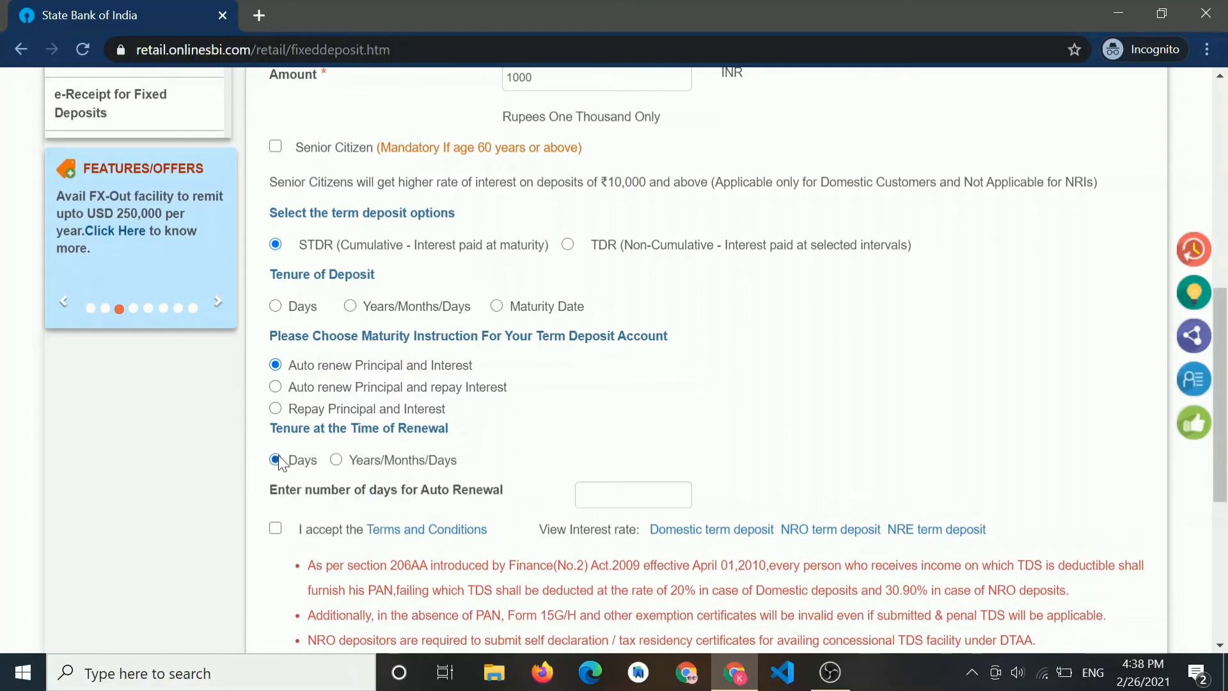
{"action": "left_click", "coordinate": [276, 387]}
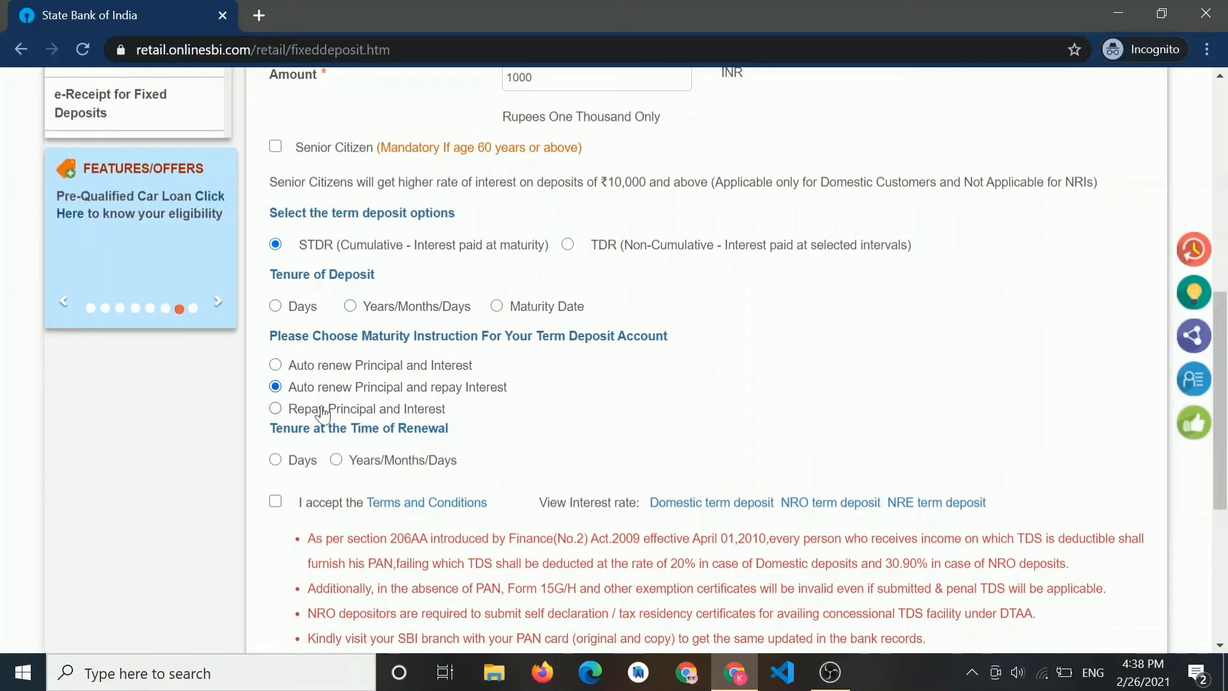
- Settle on Repay Principal and Interest as the maturity instruction
{"action": "left_click", "coordinate": [275, 410]}
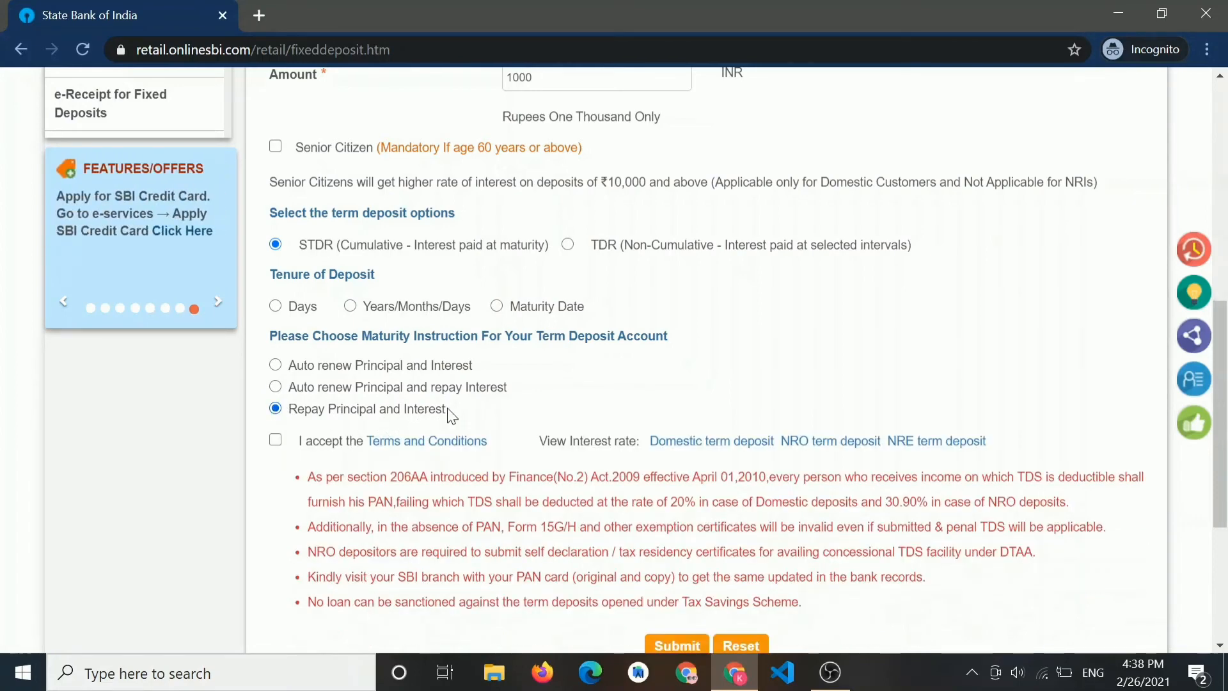
{"action": "left_click_drag", "start_coordinate": [451, 416], "coordinate": [285, 411]}
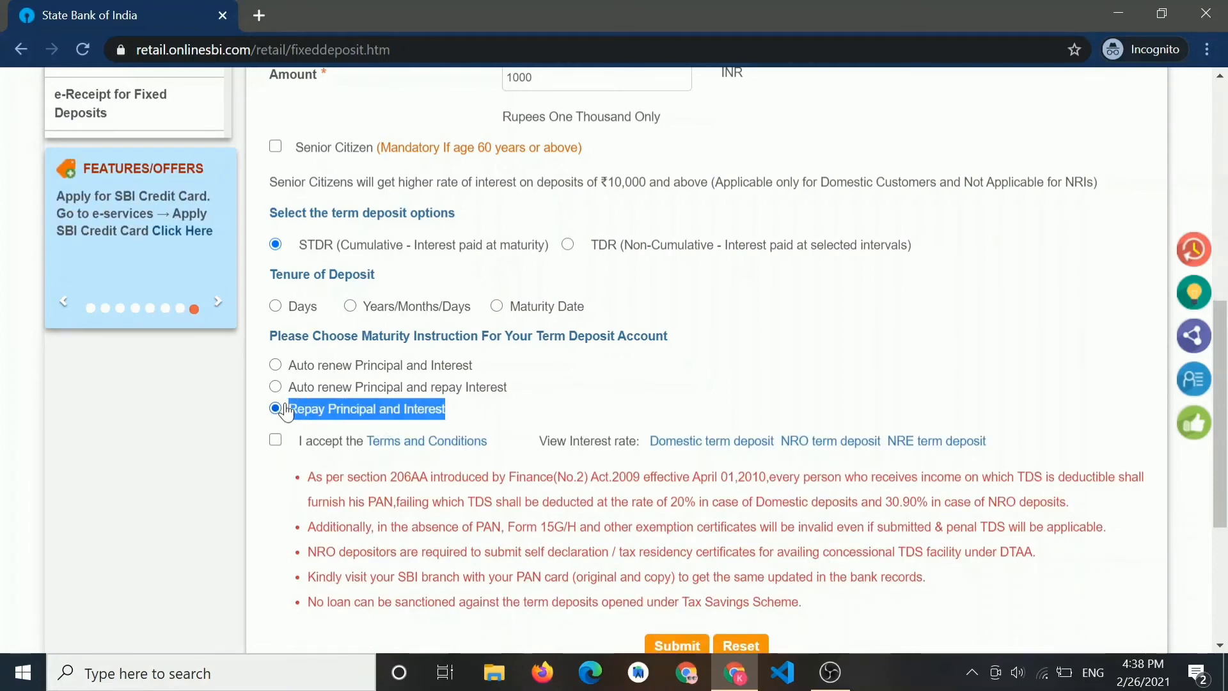
{"action": "left_click", "coordinate": [285, 411]}
{"action": "scroll", "coordinate": [497, 414], "scroll_direction": "up", "scroll_amount": 2}
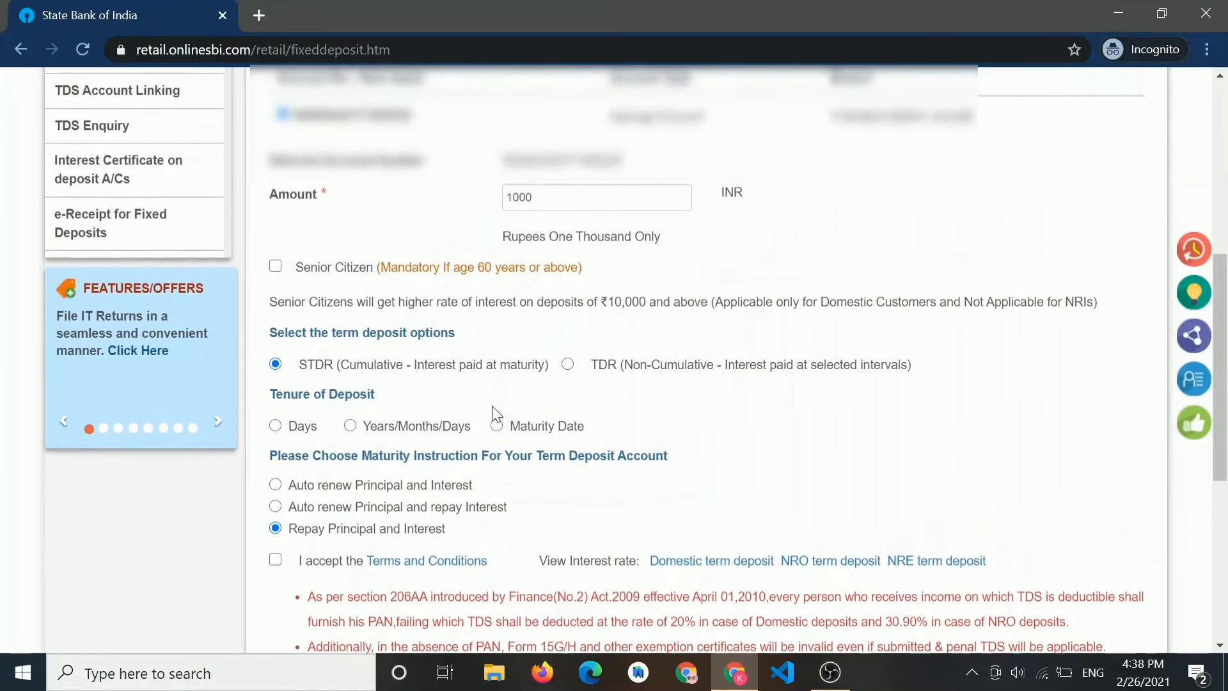
{"action": "scroll", "coordinate": [496, 414], "scroll_direction": "down", "scroll_amount": 1}
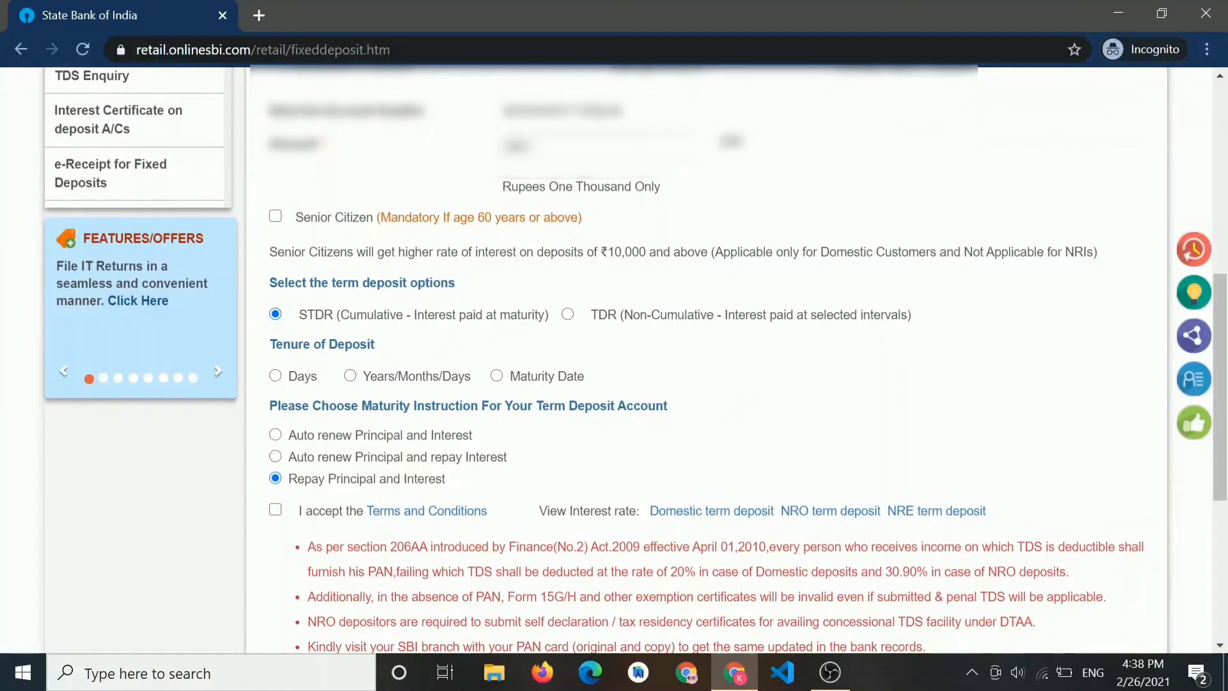
- Switch the deposit to a non-cumulative TDR with a 7-day tenure
{"action": "left_click", "coordinate": [569, 314]}
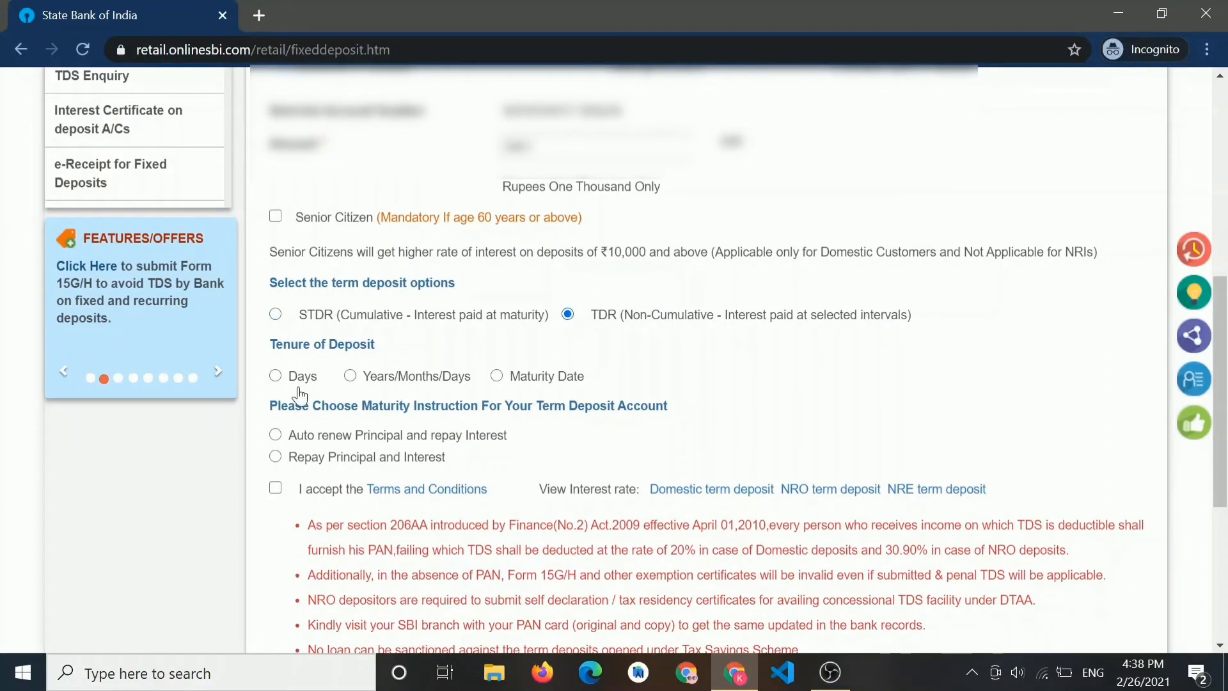
{"action": "left_click", "coordinate": [276, 378]}
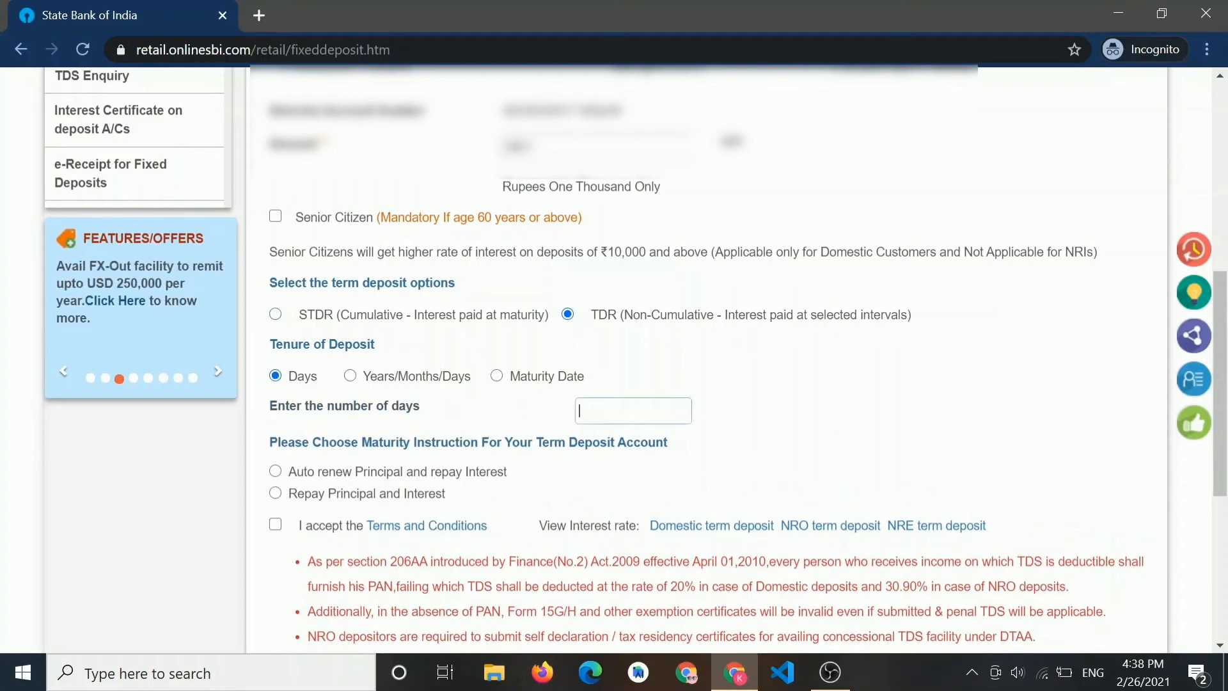
{"action": "scroll", "coordinate": [600, 416], "scroll_direction": "down", "scroll_amount": 2}
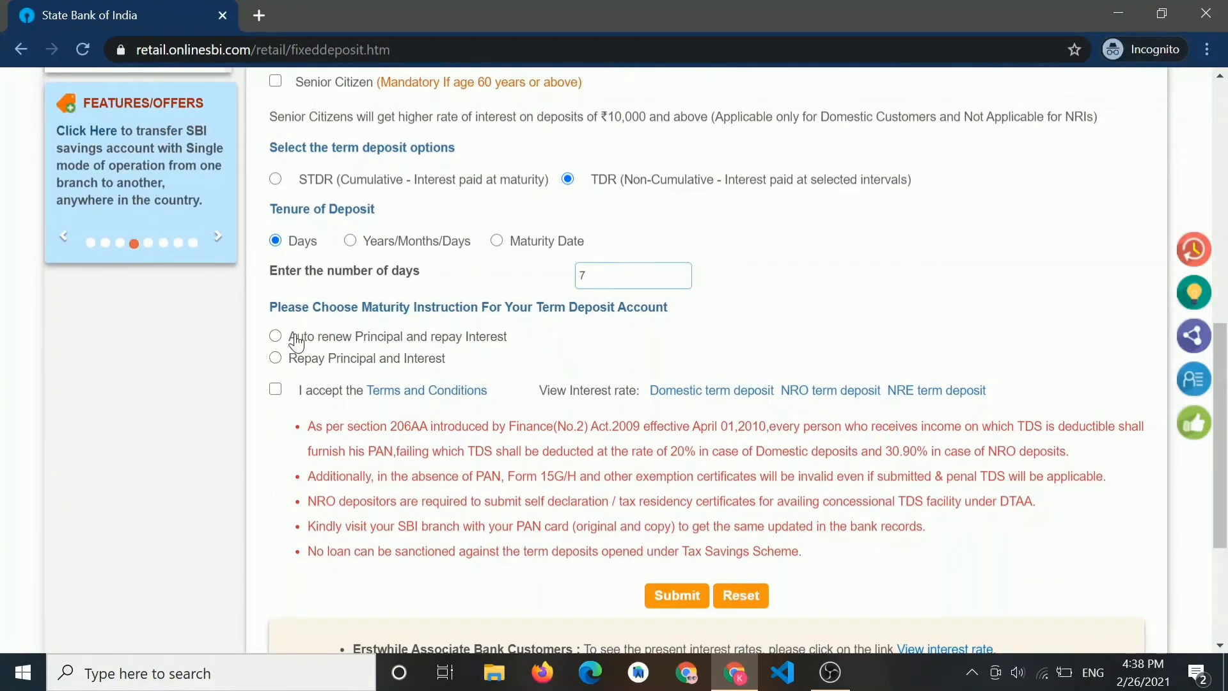
- Choose Repay Principal and Interest at maturity and bring up the domestic term deposit rates
{"action": "left_click", "coordinate": [276, 336]}
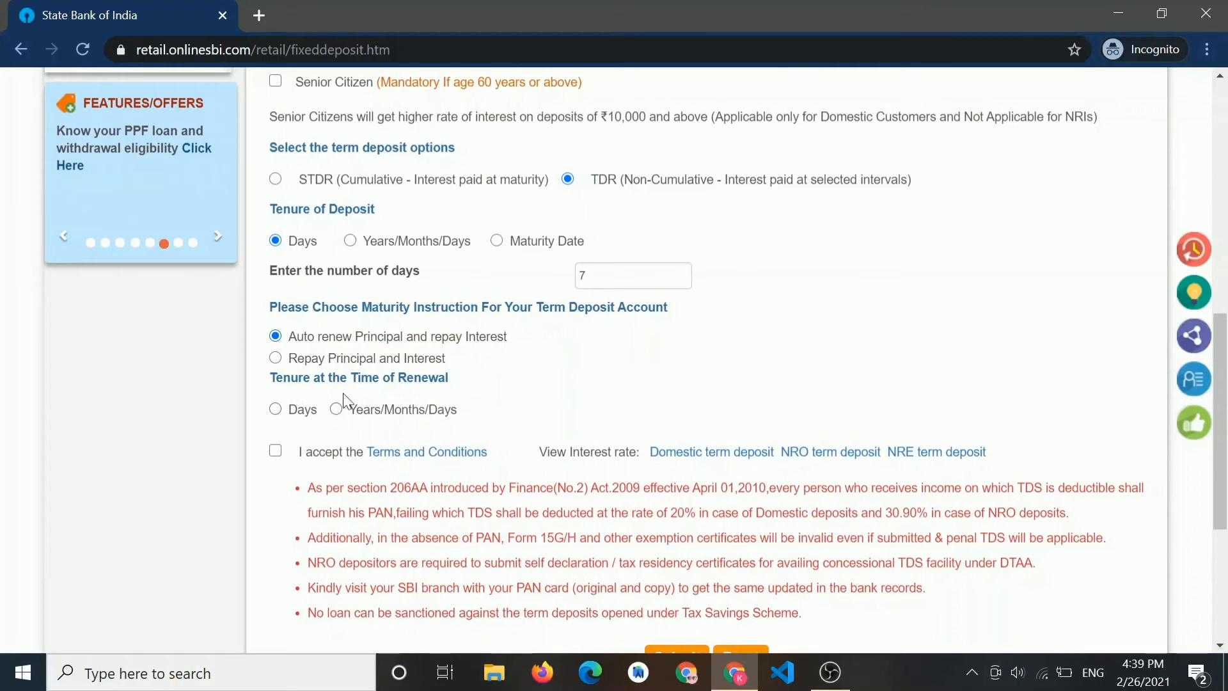
{"action": "left_click", "coordinate": [276, 358]}
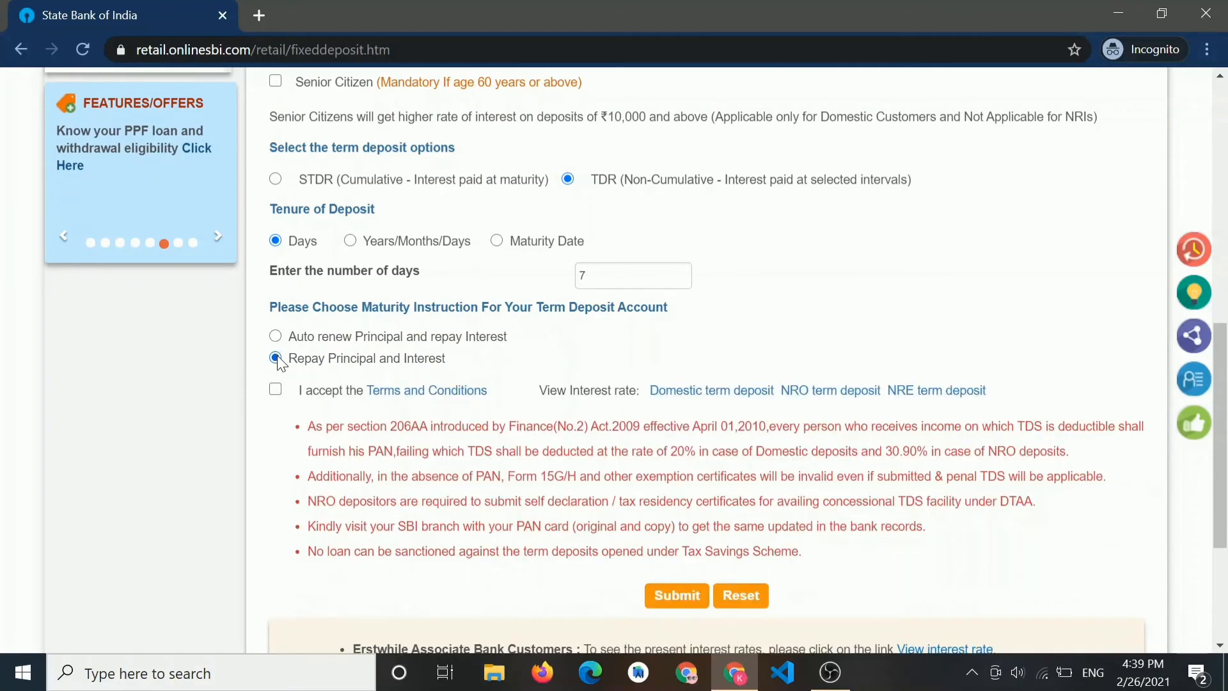
{"action": "scroll", "coordinate": [528, 393], "scroll_direction": "down", "scroll_amount": 1}
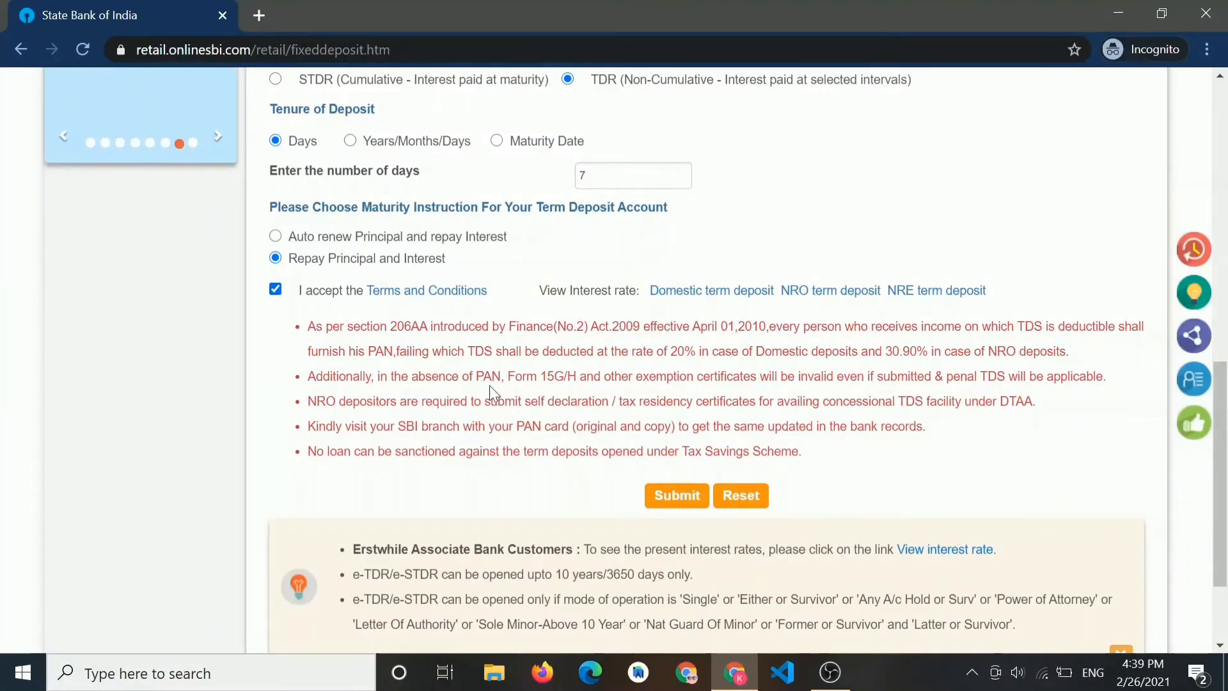
{"action": "scroll", "coordinate": [489, 385], "scroll_direction": "up", "scroll_amount": 1}
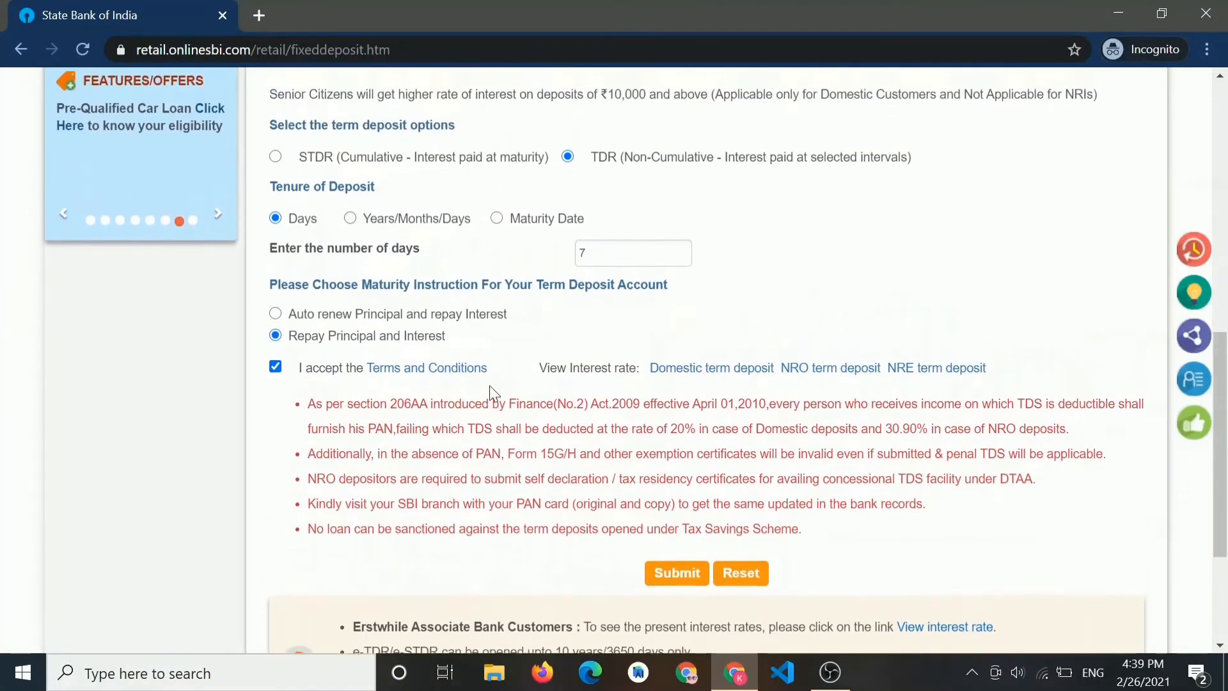
{"action": "left_click", "coordinate": [701, 371]}
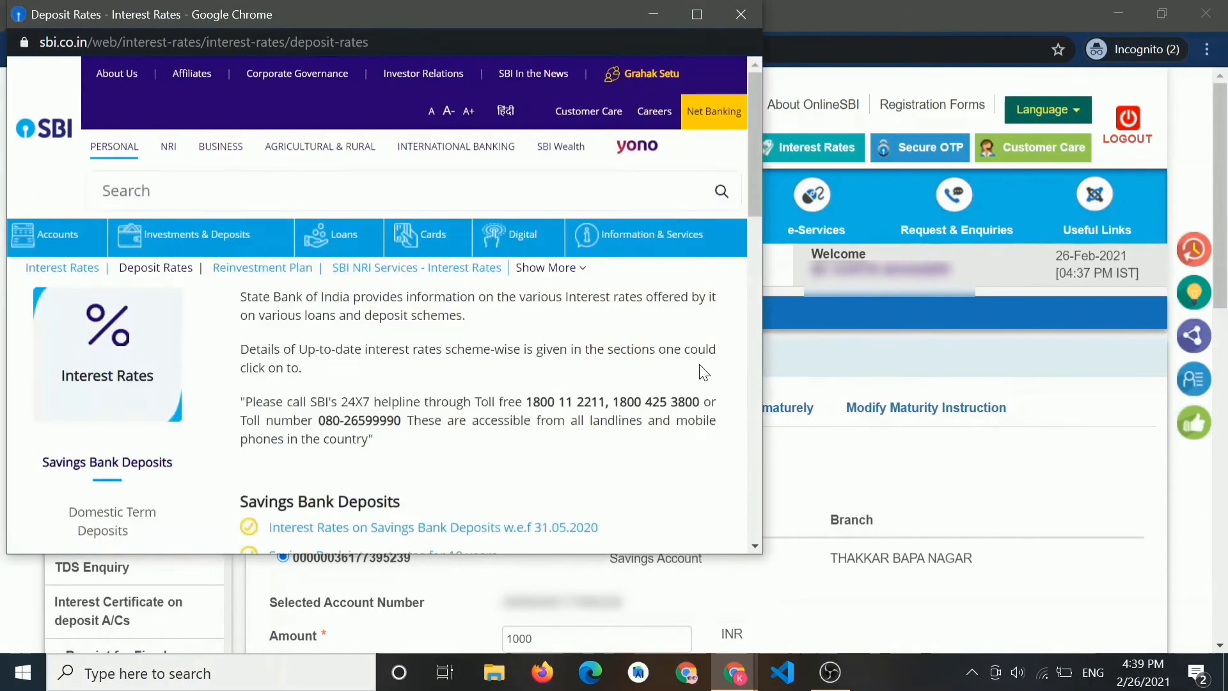
- Maximize the Deposit Rates window and view domestic deposit rates below Rs. 2 crore
{"action": "left_click", "coordinate": [701, 8]}
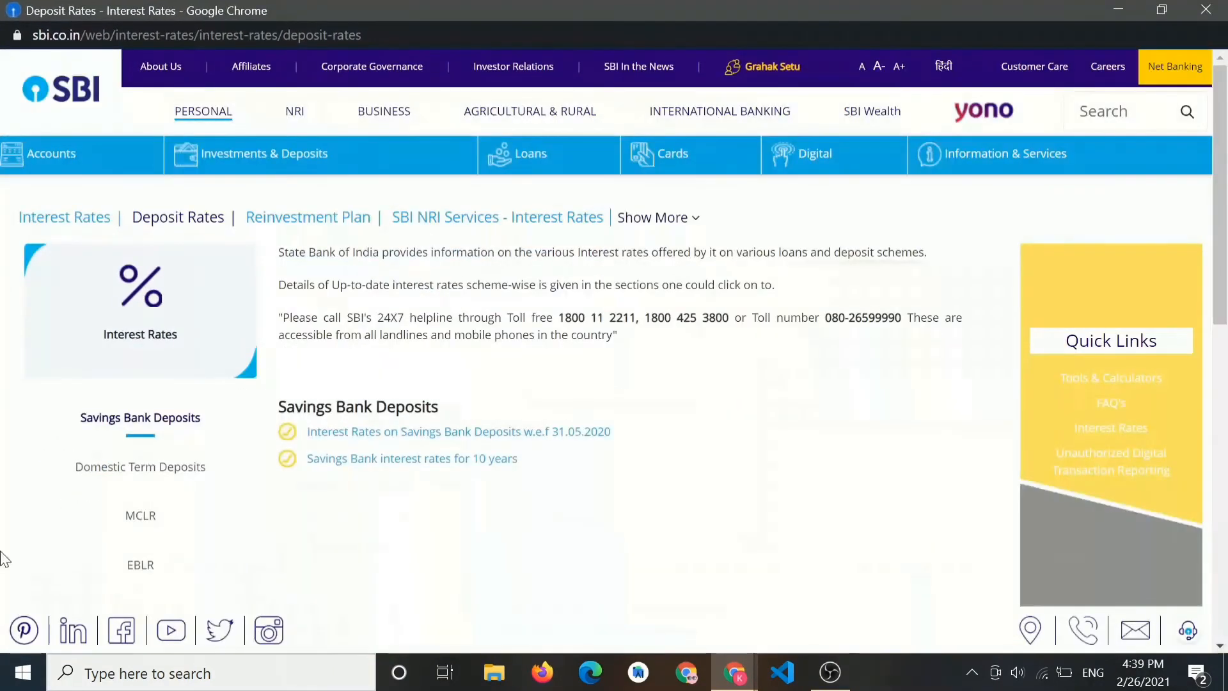
{"action": "left_click", "coordinate": [144, 471]}
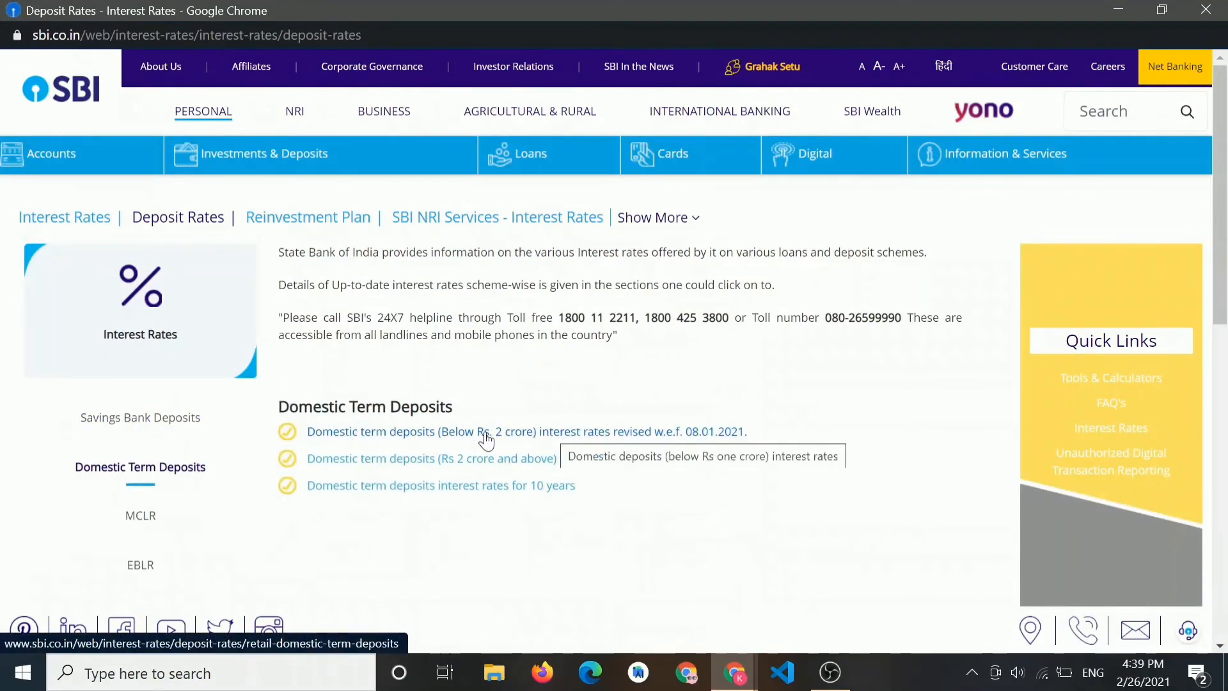
{"action": "left_click", "coordinate": [520, 438]}
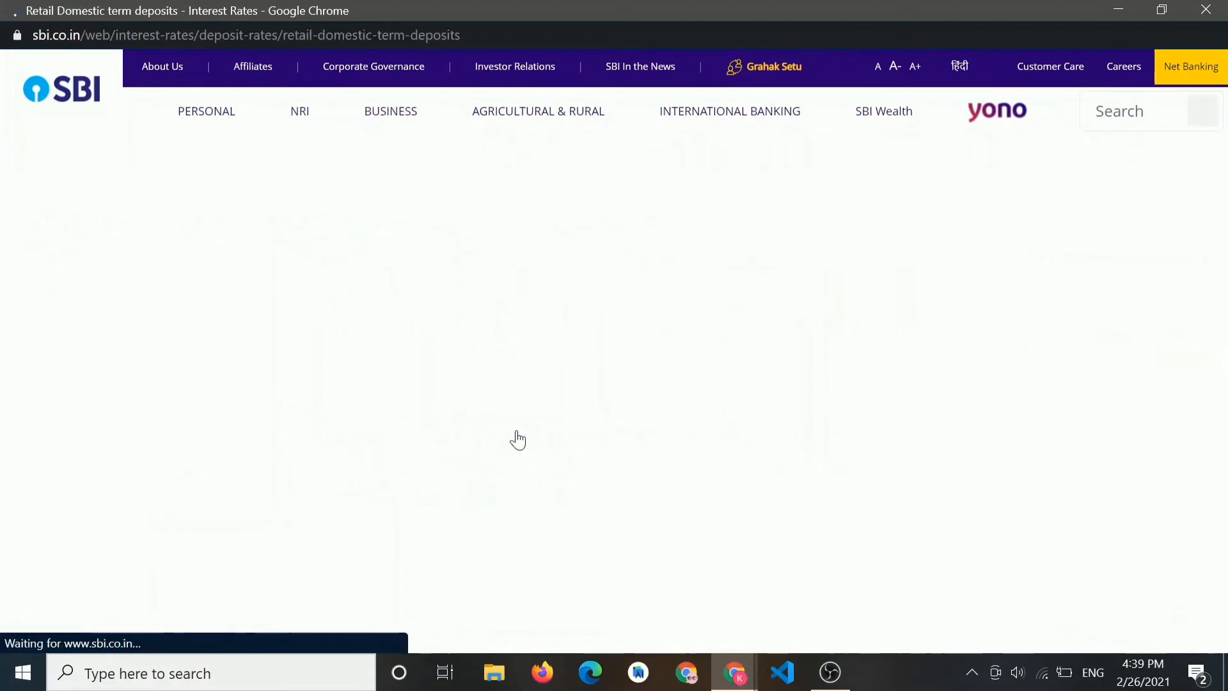
{"action": "scroll", "coordinate": [518, 440], "scroll_direction": "down", "scroll_amount": 9}
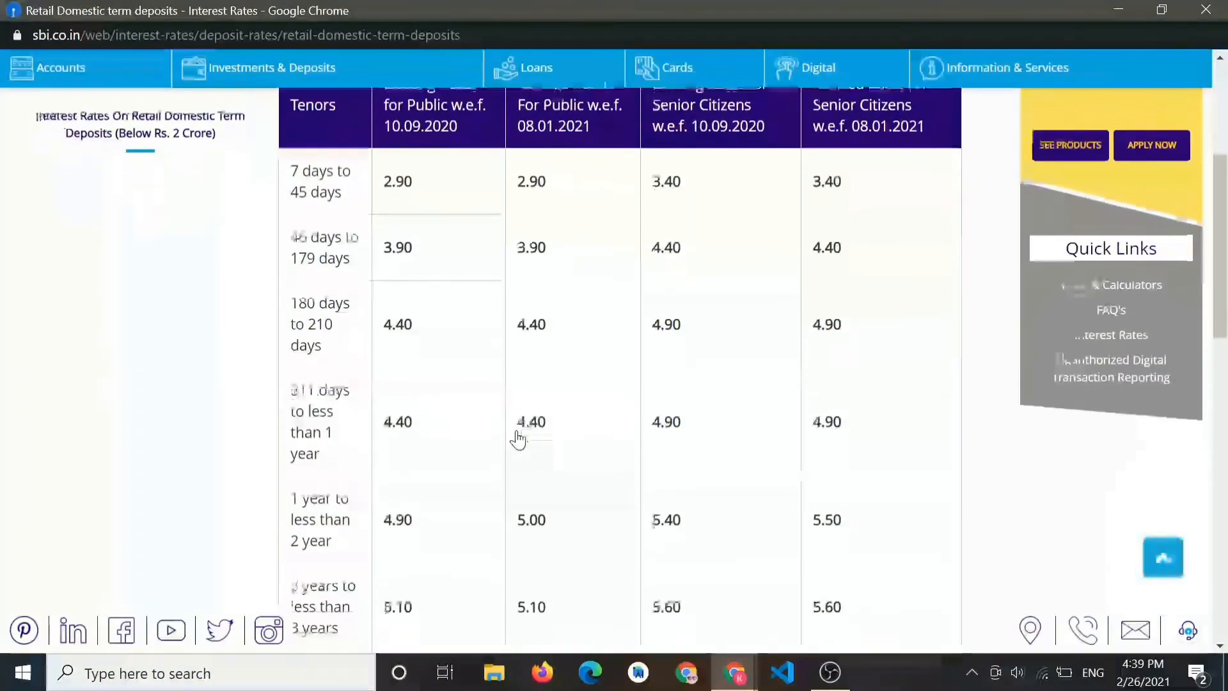
{"action": "scroll", "coordinate": [518, 440], "scroll_direction": "up", "scroll_amount": 6}
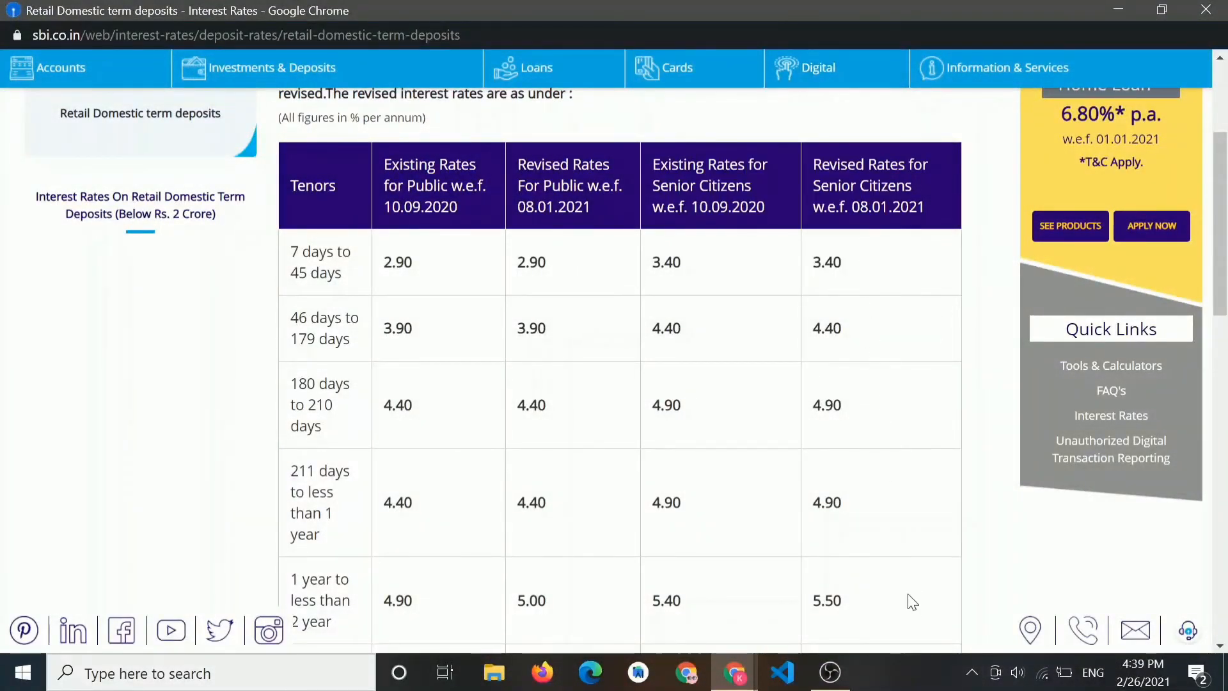
{"action": "scroll", "coordinate": [636, 438], "scroll_direction": "down", "scroll_amount": 1}
{"action": "scroll", "coordinate": [577, 392], "scroll_direction": "up", "scroll_amount": 2}
- Back on SBI Online, submit the 7-day e-TDR opening form
{"action": "scroll", "coordinate": [575, 391], "scroll_direction": "down", "scroll_amount": 2}
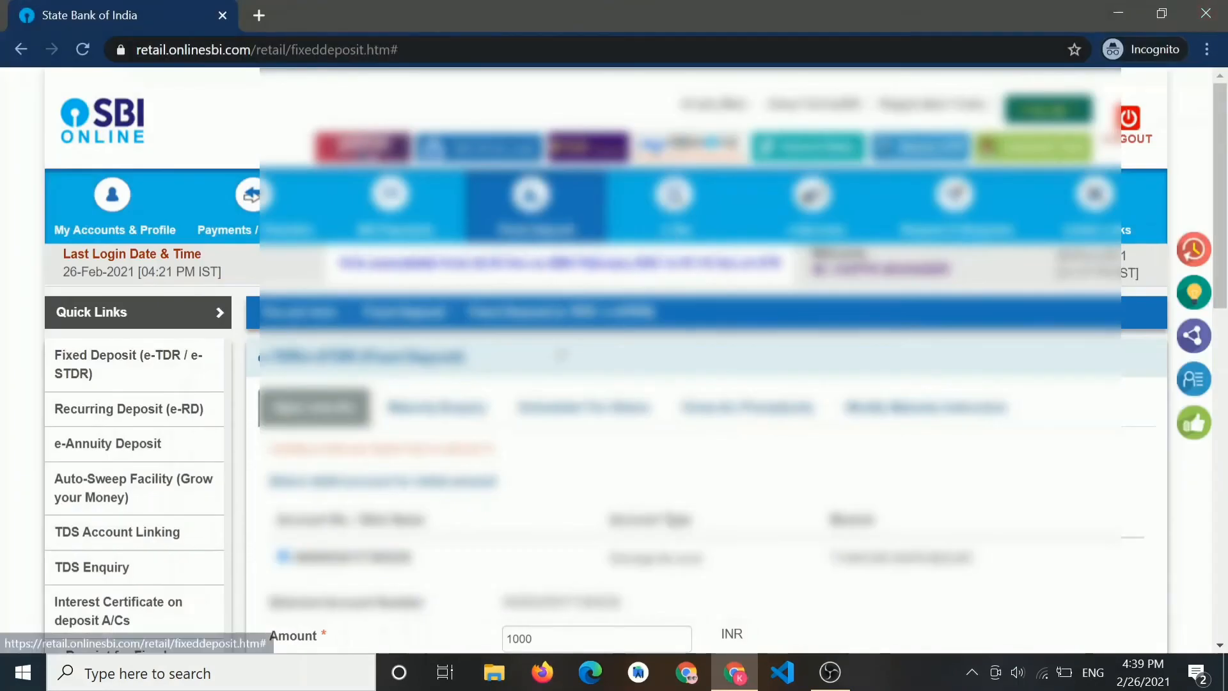
{"action": "scroll", "coordinate": [559, 351], "scroll_direction": "down", "scroll_amount": 9}
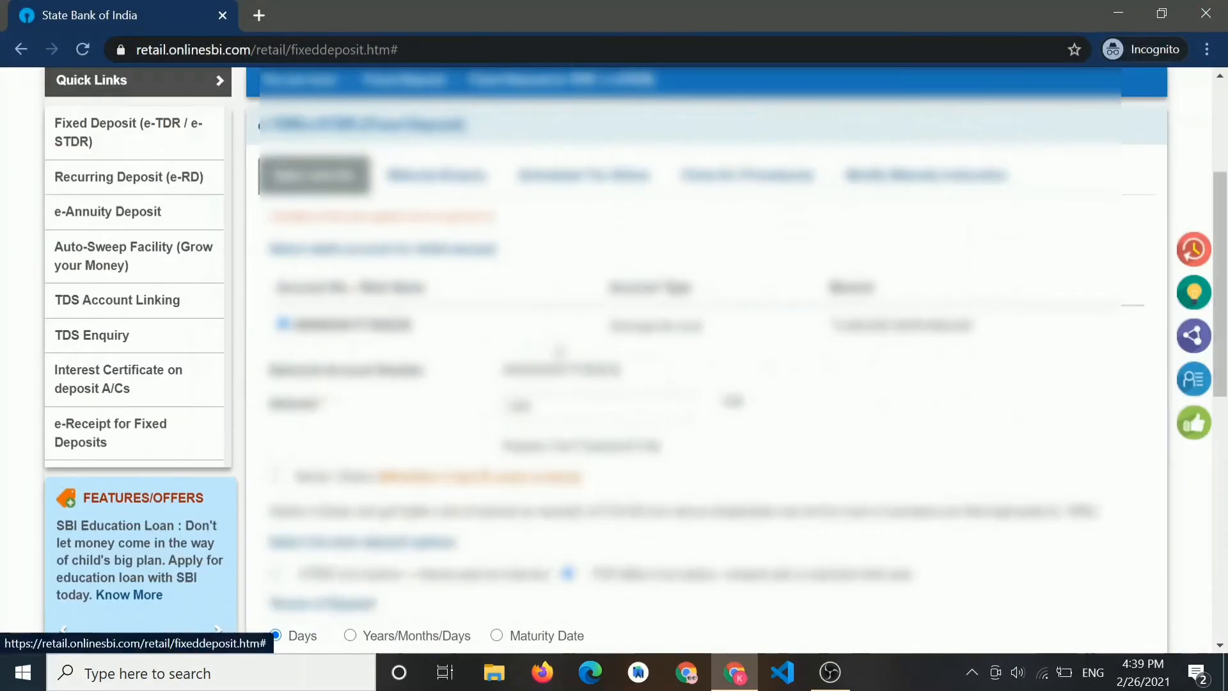
{"action": "scroll", "coordinate": [559, 350], "scroll_direction": "down", "scroll_amount": 5}
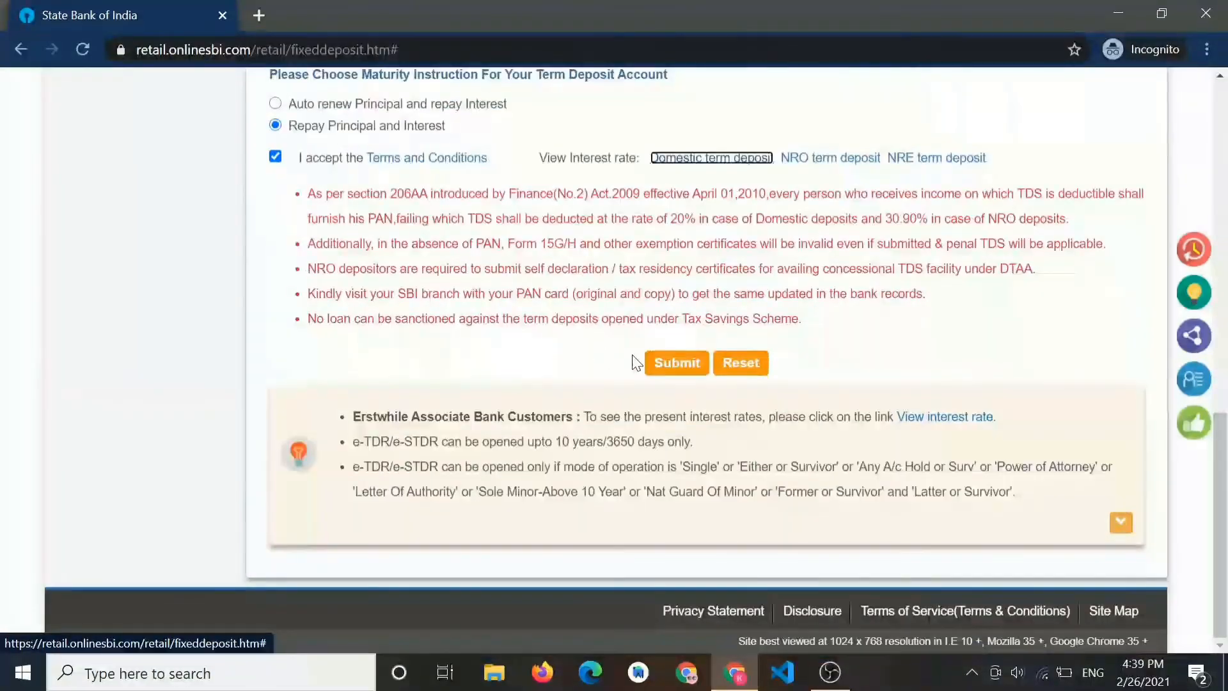
{"action": "left_click", "coordinate": [695, 368]}
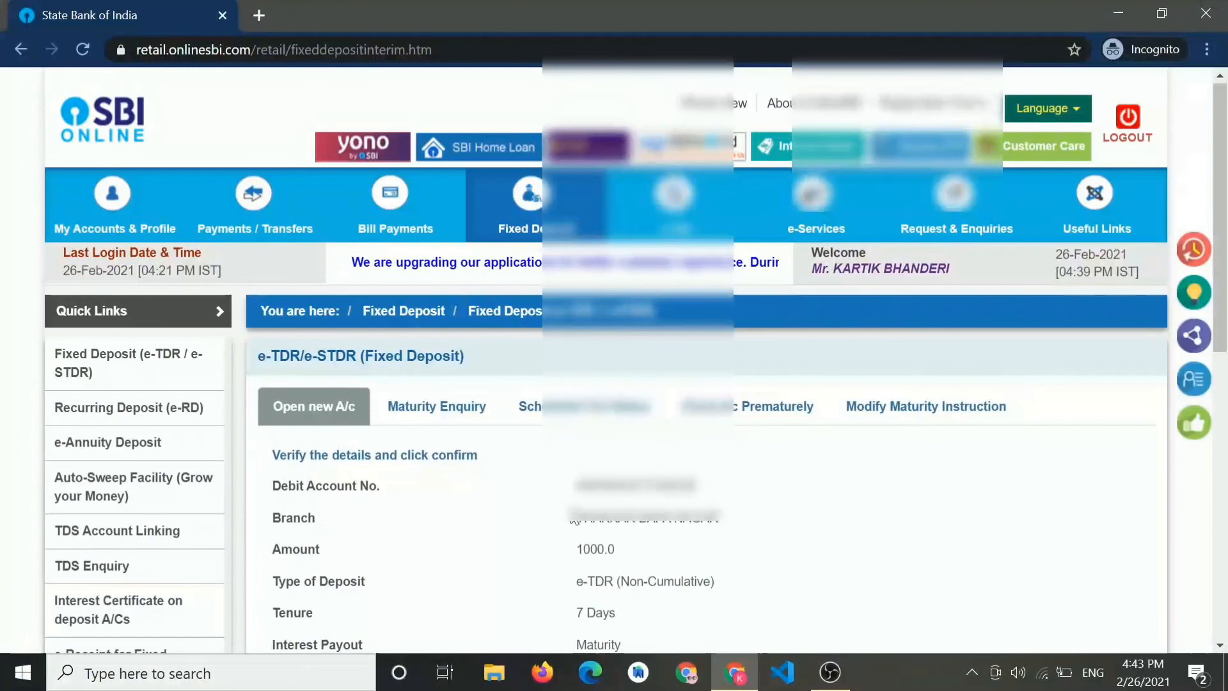
{"action": "scroll", "coordinate": [614, 358], "scroll_direction": "down", "scroll_amount": 2}
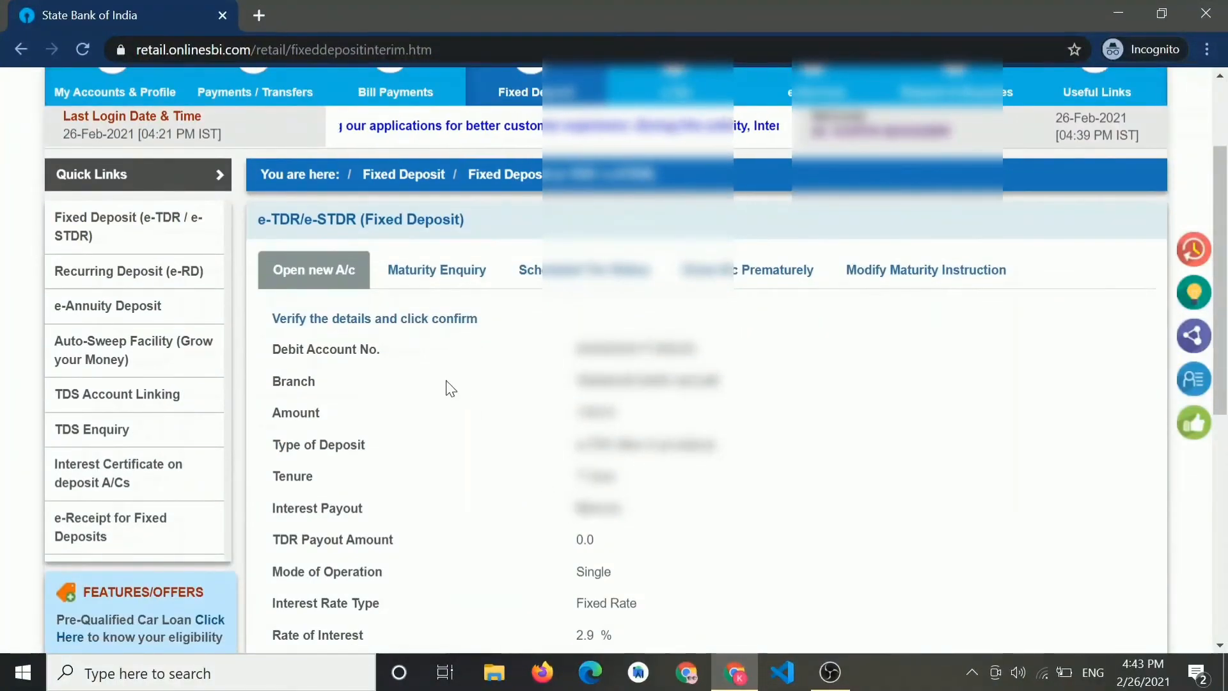
- Review the 2.9% e-TDR maturing 05/03/2021 at 1001.000, then confirm it
{"action": "scroll", "coordinate": [486, 503], "scroll_direction": "down", "scroll_amount": 1}
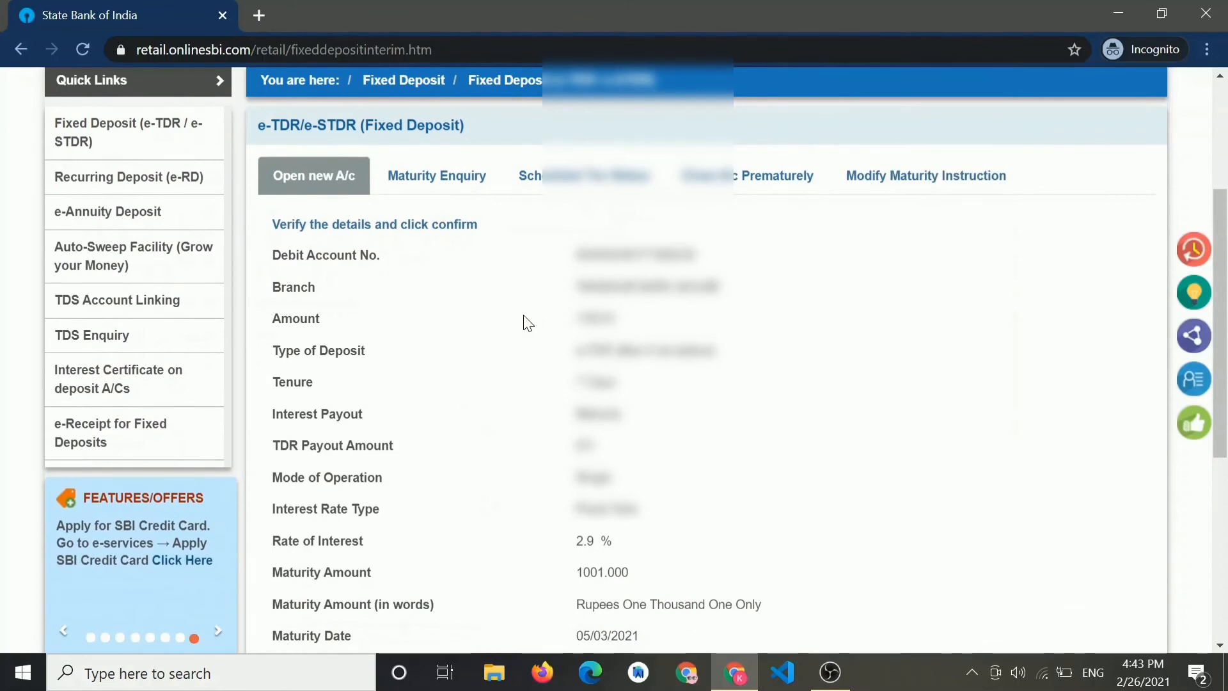
{"action": "scroll", "coordinate": [385, 405], "scroll_direction": "down", "scroll_amount": 1}
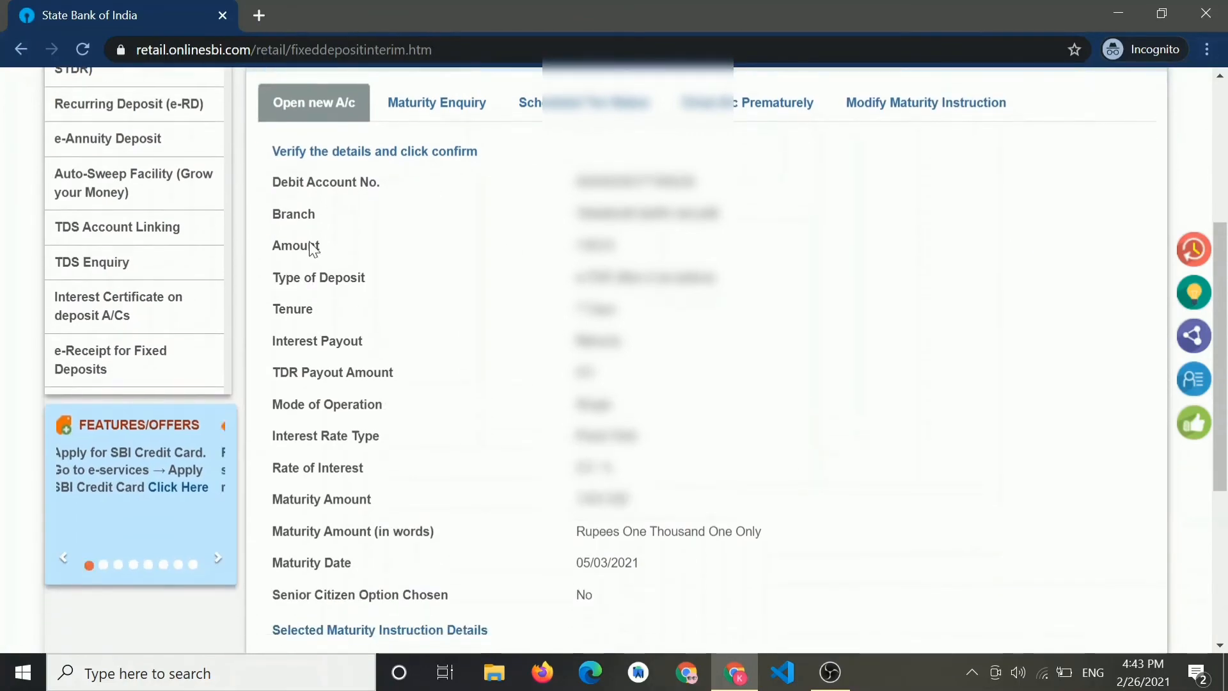
{"action": "scroll", "coordinate": [330, 300], "scroll_direction": "down", "scroll_amount": 1}
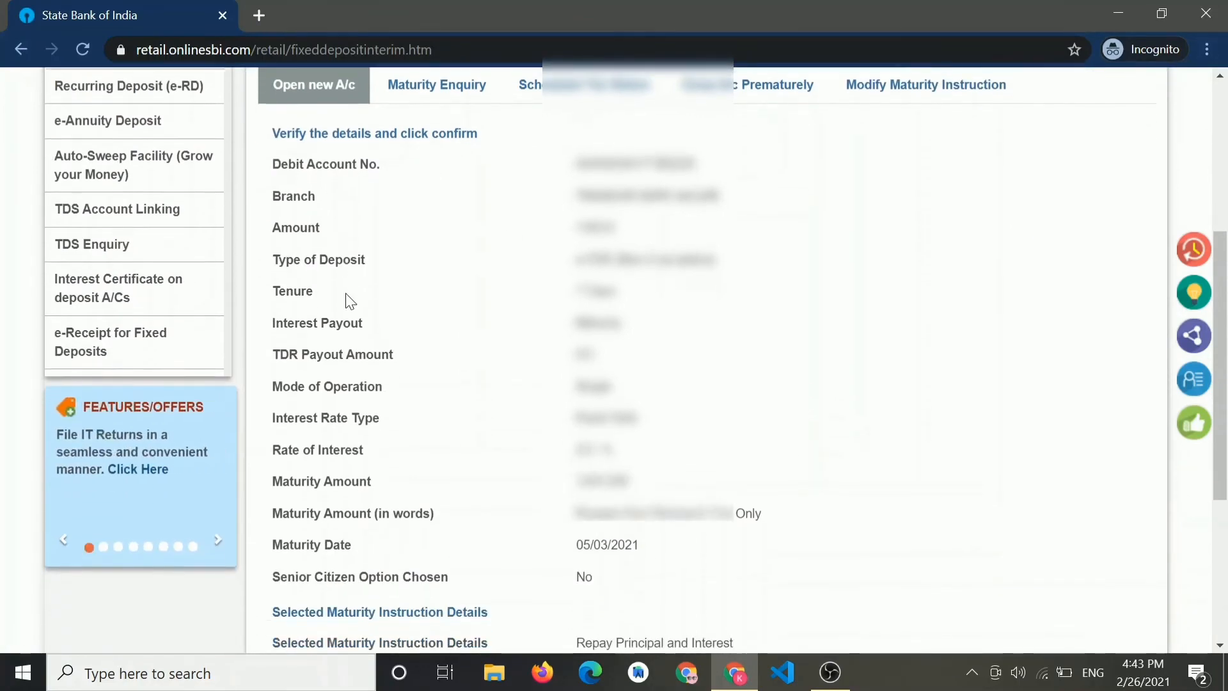
{"action": "scroll", "coordinate": [328, 306], "scroll_direction": "down", "scroll_amount": 1}
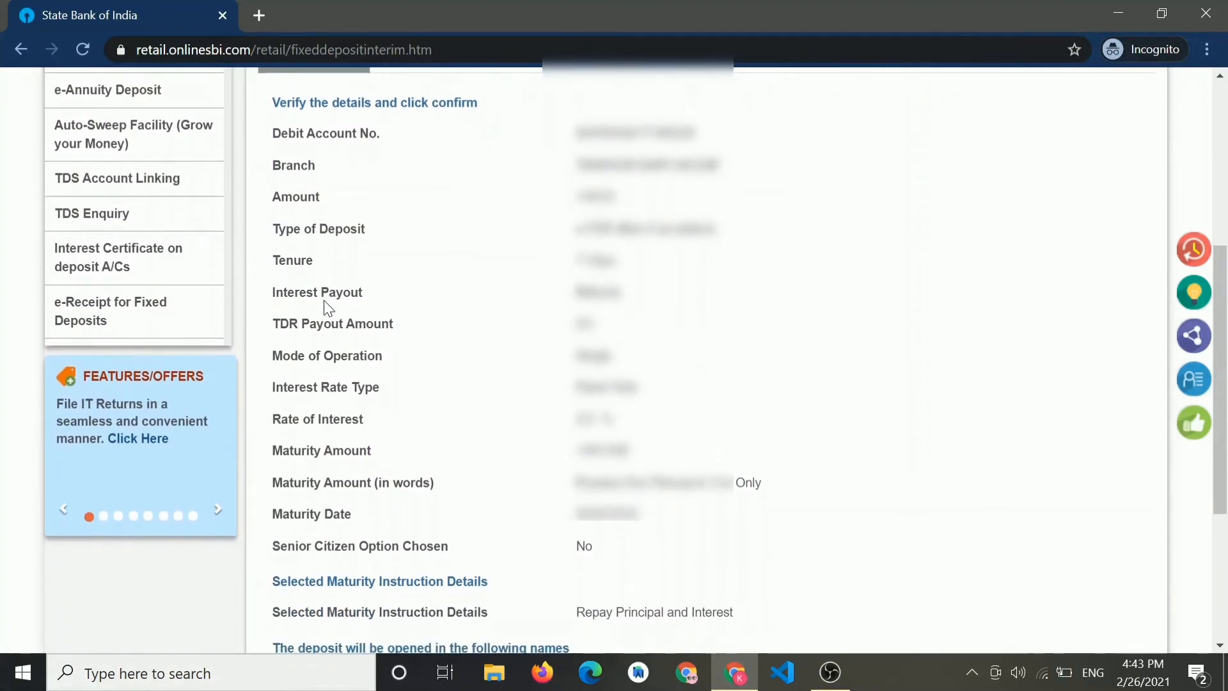
{"action": "scroll", "coordinate": [327, 308], "scroll_direction": "down", "scroll_amount": 2}
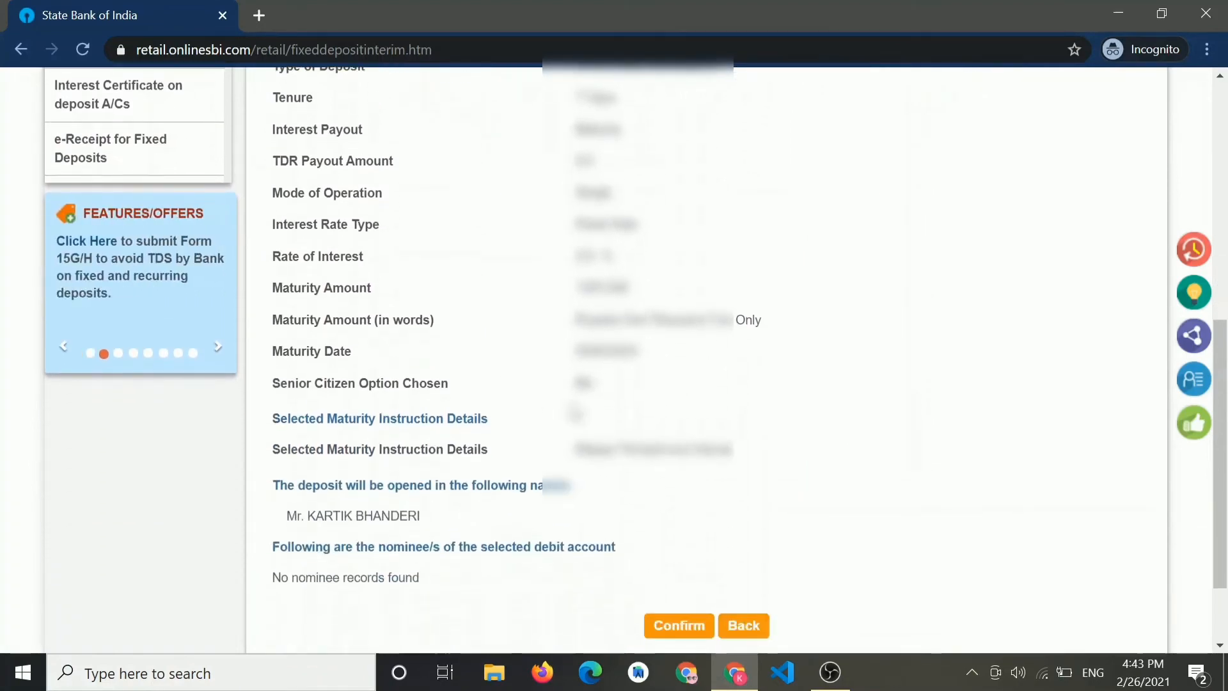
{"action": "scroll", "coordinate": [324, 309], "scroll_direction": "up", "scroll_amount": 3}
{"action": "scroll", "coordinate": [574, 409], "scroll_direction": "down", "scroll_amount": 5}
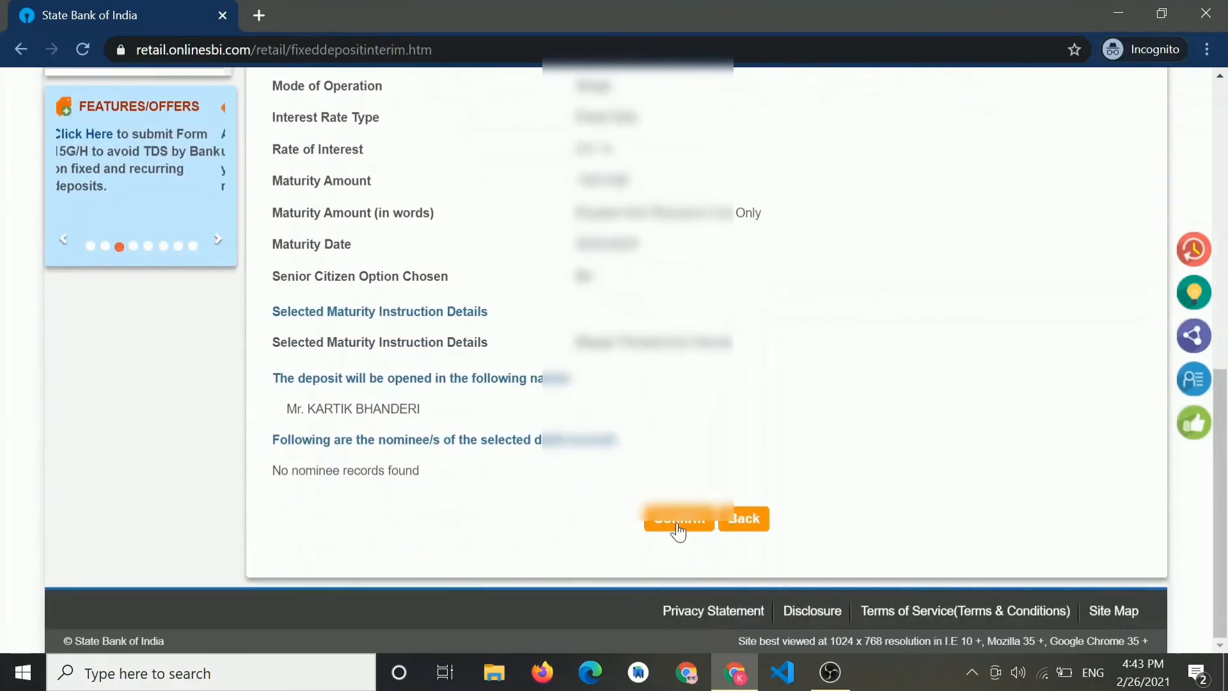
{"action": "left_click", "coordinate": [676, 523]}
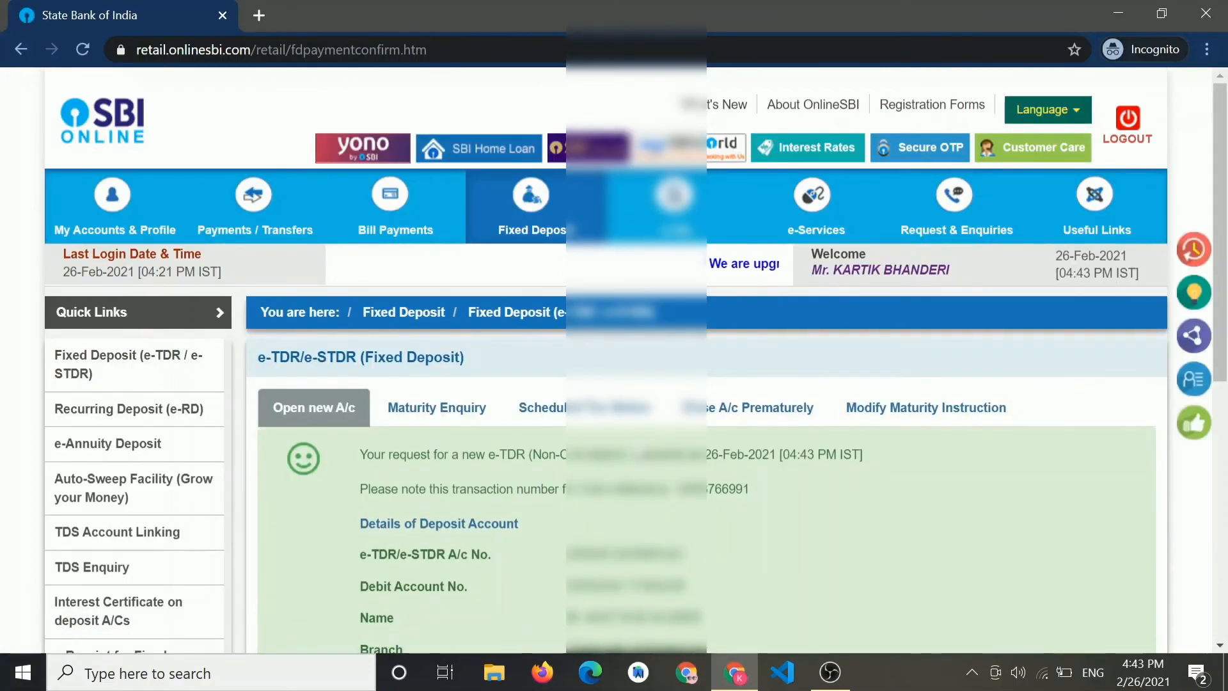
- Read through the e-TDR success page and its request confirmation message
{"action": "scroll", "coordinate": [703, 359], "scroll_direction": "down", "scroll_amount": 4}
{"action": "scroll", "coordinate": [703, 358], "scroll_direction": "down", "scroll_amount": 4}
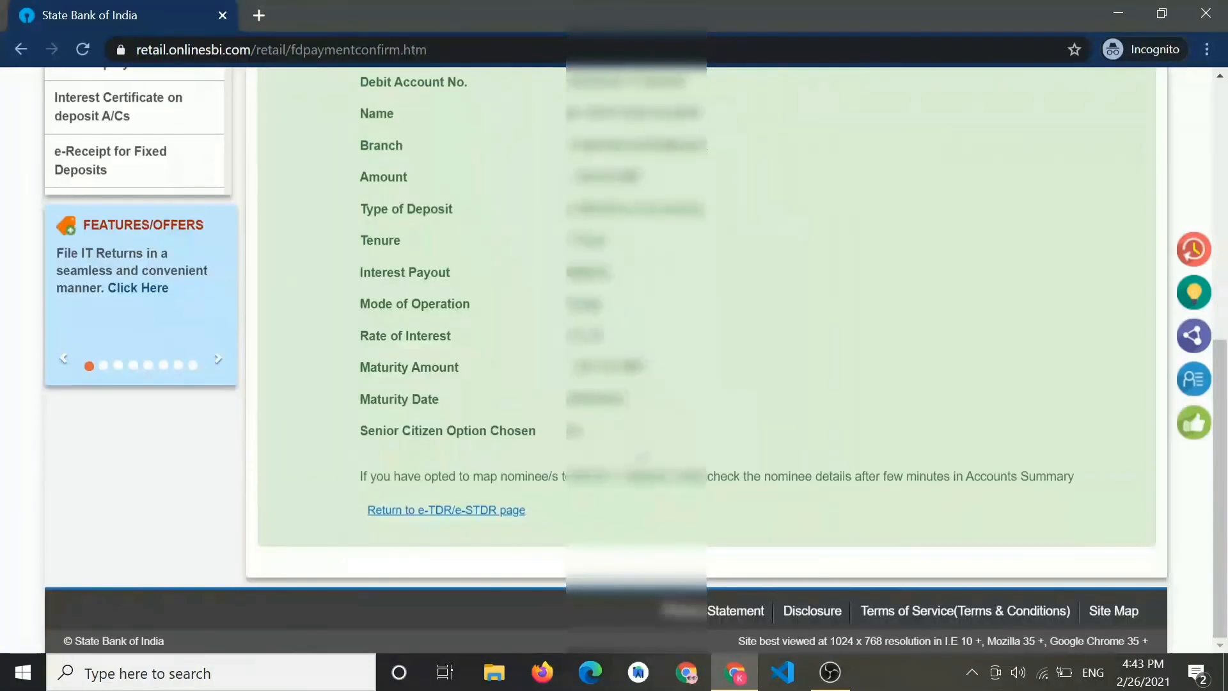
{"action": "scroll", "coordinate": [703, 358], "scroll_direction": "up", "scroll_amount": 5}
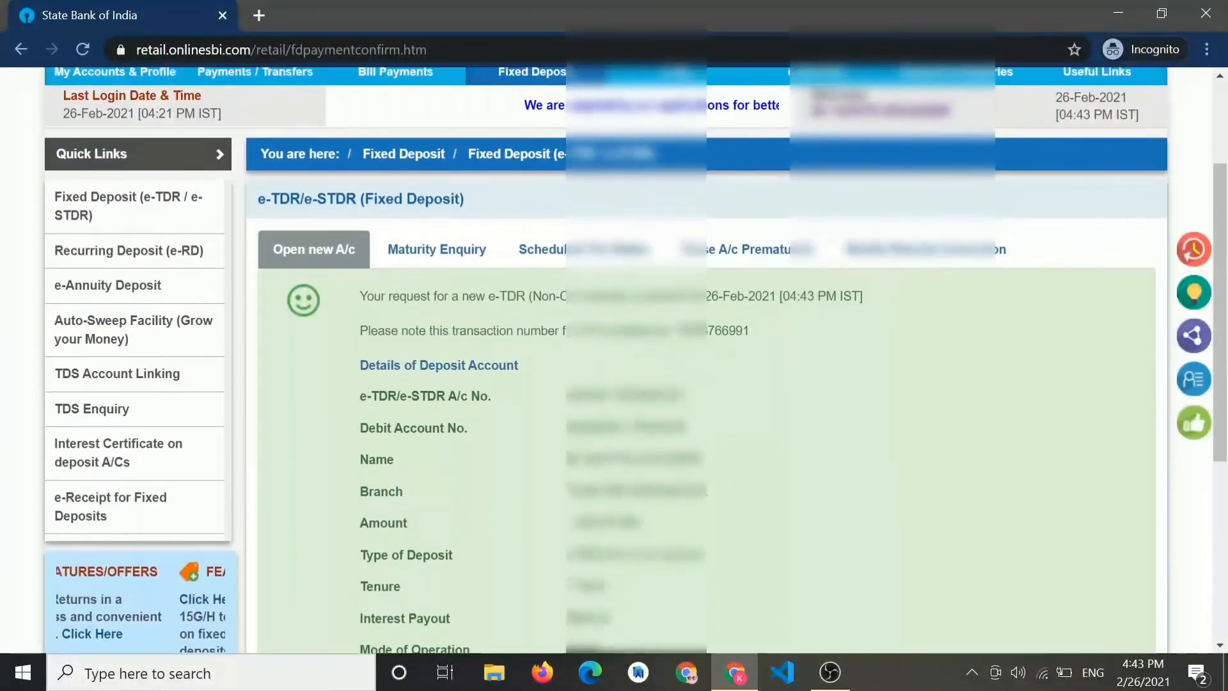
{"action": "scroll", "coordinate": [703, 358], "scroll_direction": "down", "scroll_amount": 3}
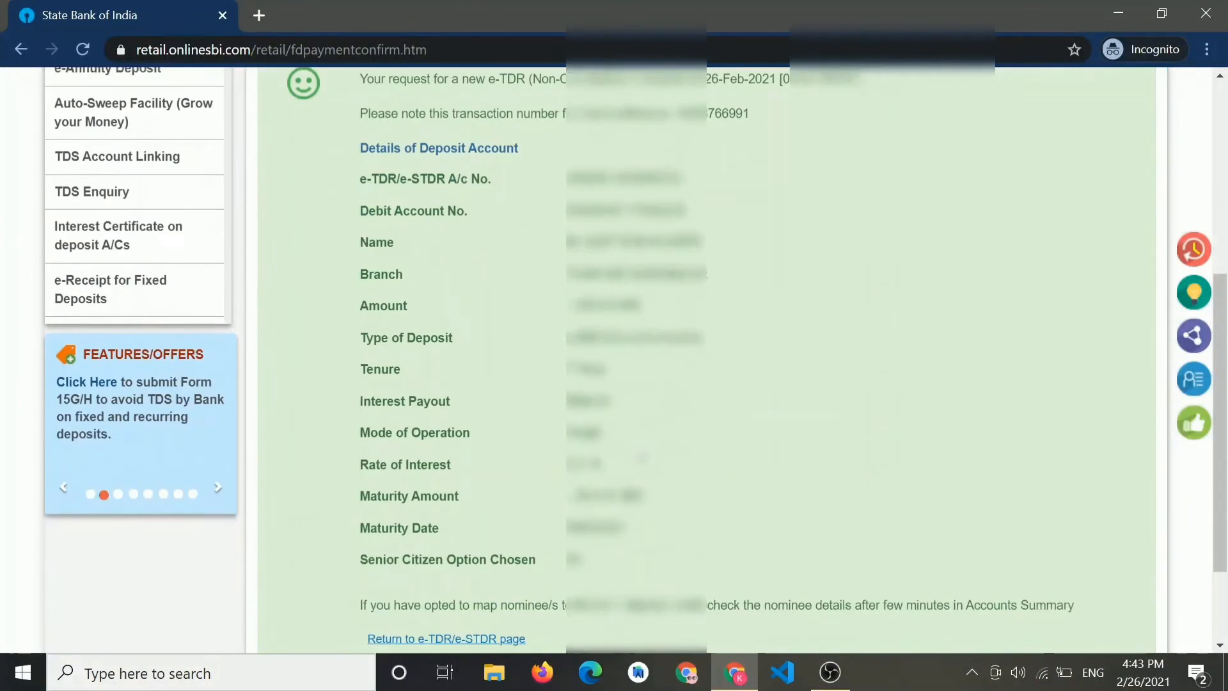
{"action": "scroll", "coordinate": [704, 358], "scroll_direction": "down", "scroll_amount": 2}
{"action": "scroll", "coordinate": [703, 358], "scroll_direction": "up", "scroll_amount": 6}
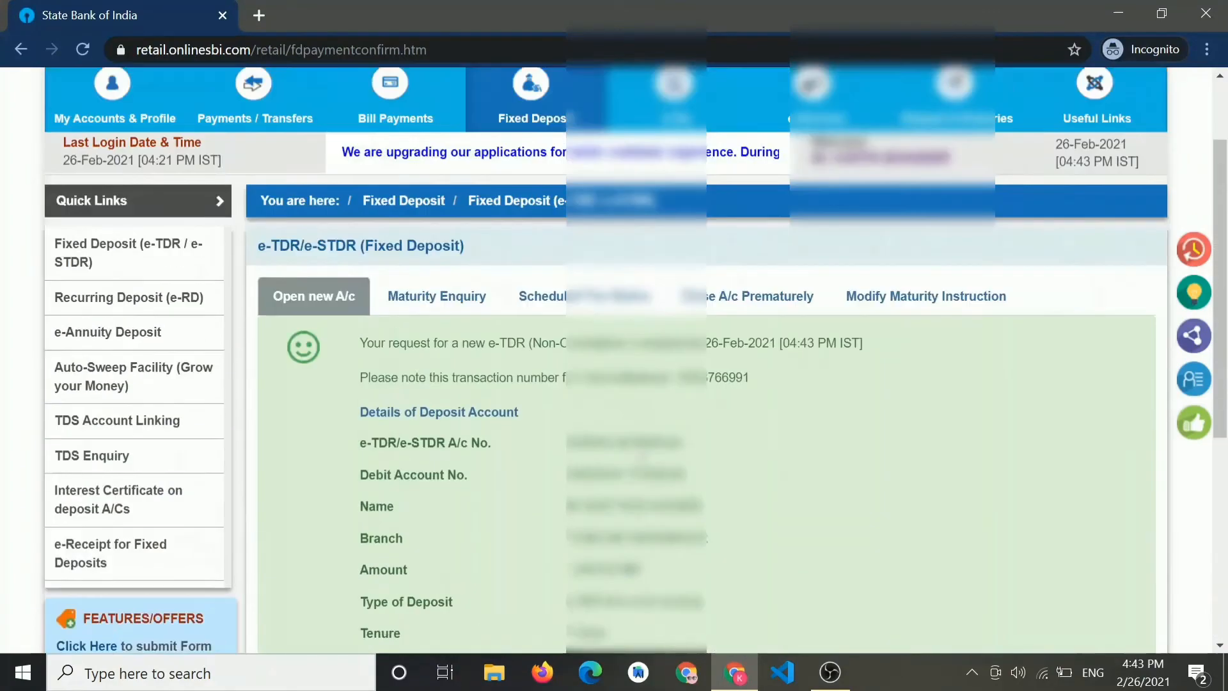
{"action": "scroll", "coordinate": [703, 358], "scroll_direction": "up", "scroll_amount": 2}
{"action": "scroll", "coordinate": [703, 358], "scroll_direction": "down", "scroll_amount": 3}
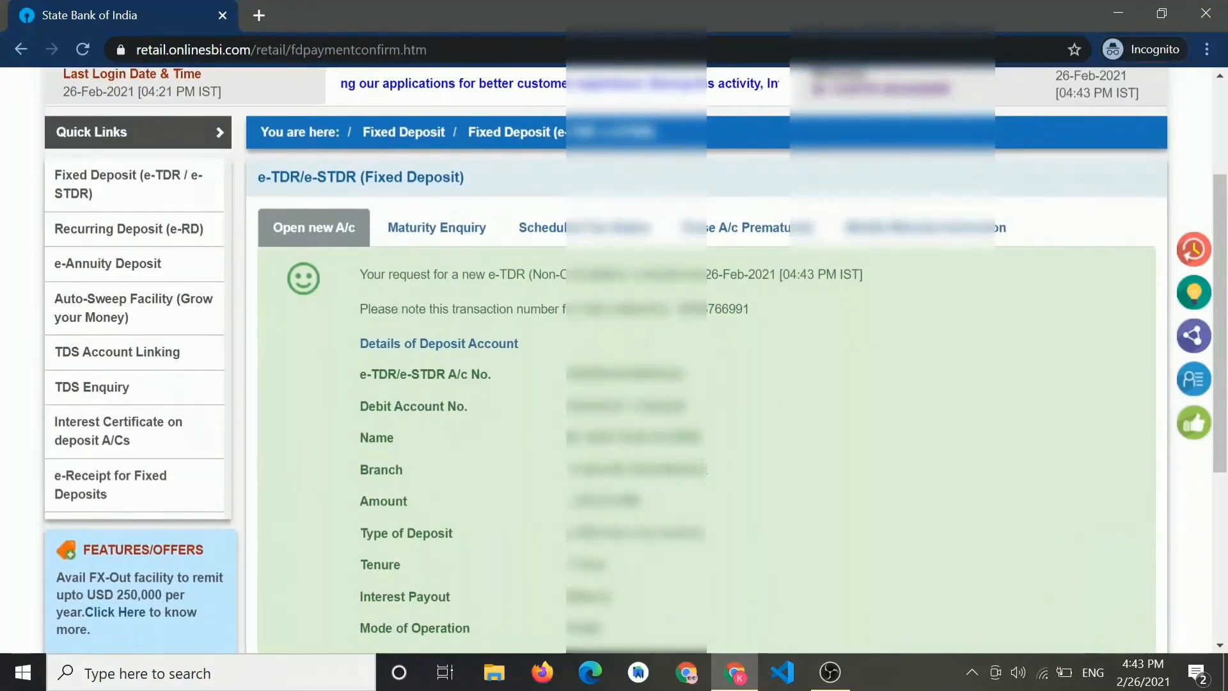
{"action": "left_click_drag", "start_coordinate": [413, 275], "coordinate": [673, 309]}
{"action": "left_click", "coordinate": [810, 285]}
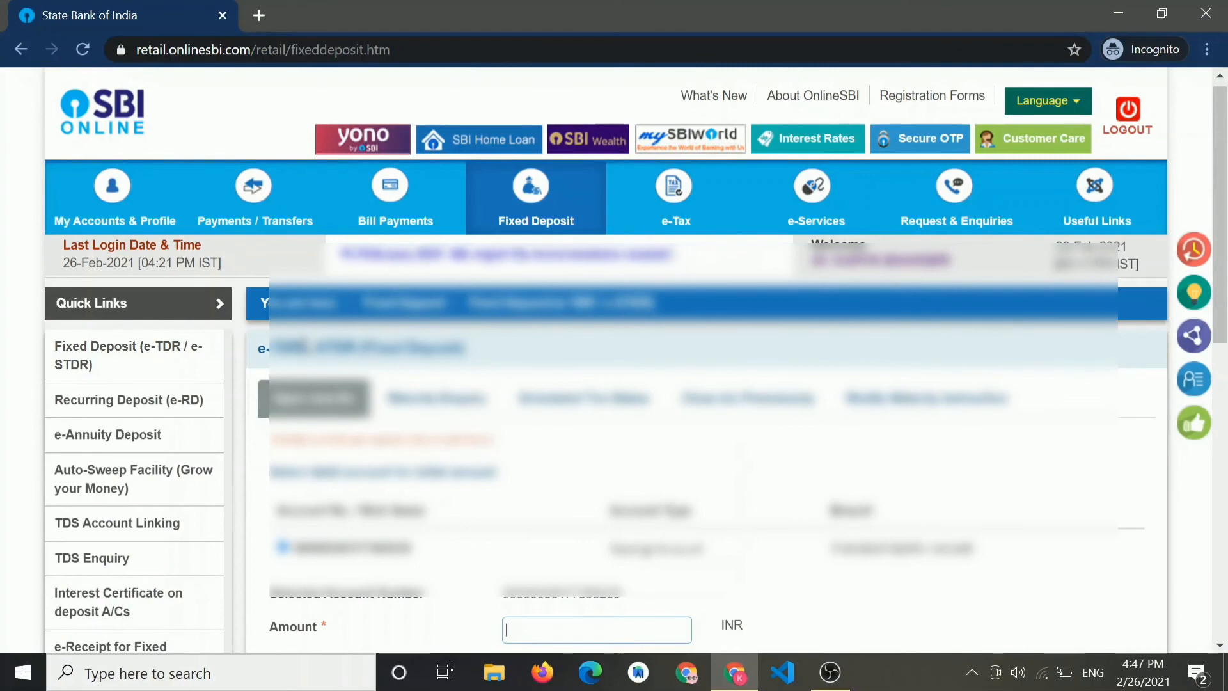
- Open Account Summary under My Accounts & Profile and check the Deposit Accounts section
{"action": "left_click", "coordinate": [129, 198]}
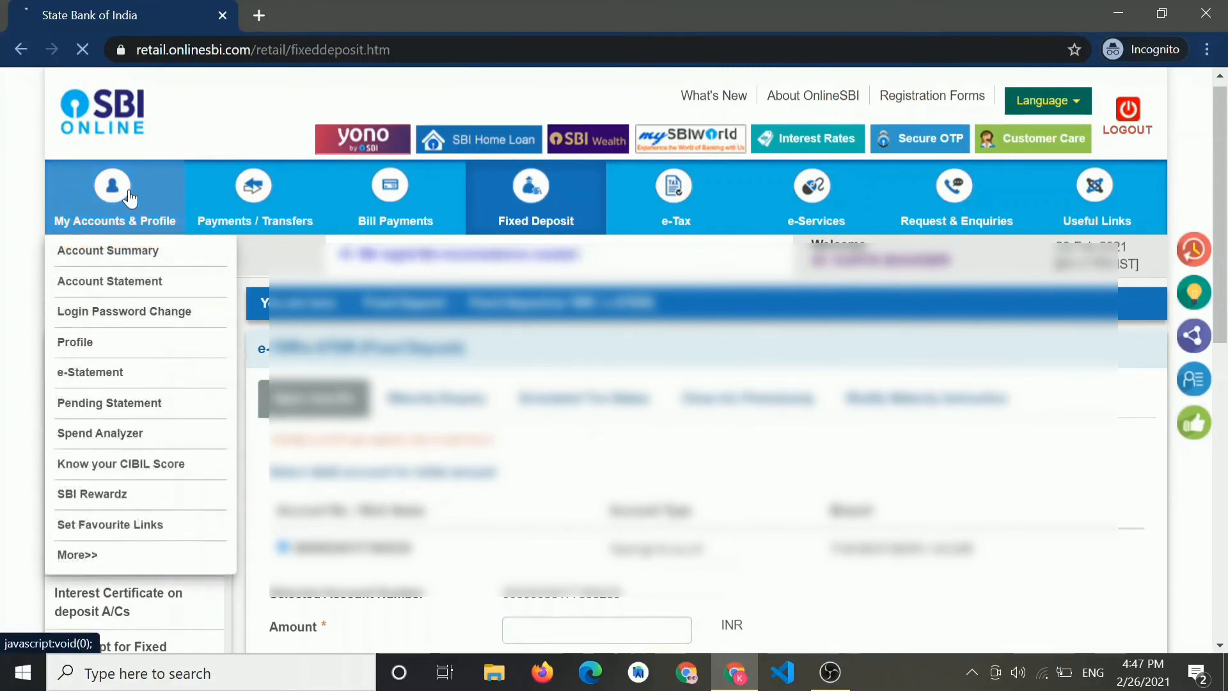
{"action": "scroll", "coordinate": [539, 422], "scroll_direction": "down", "scroll_amount": 1}
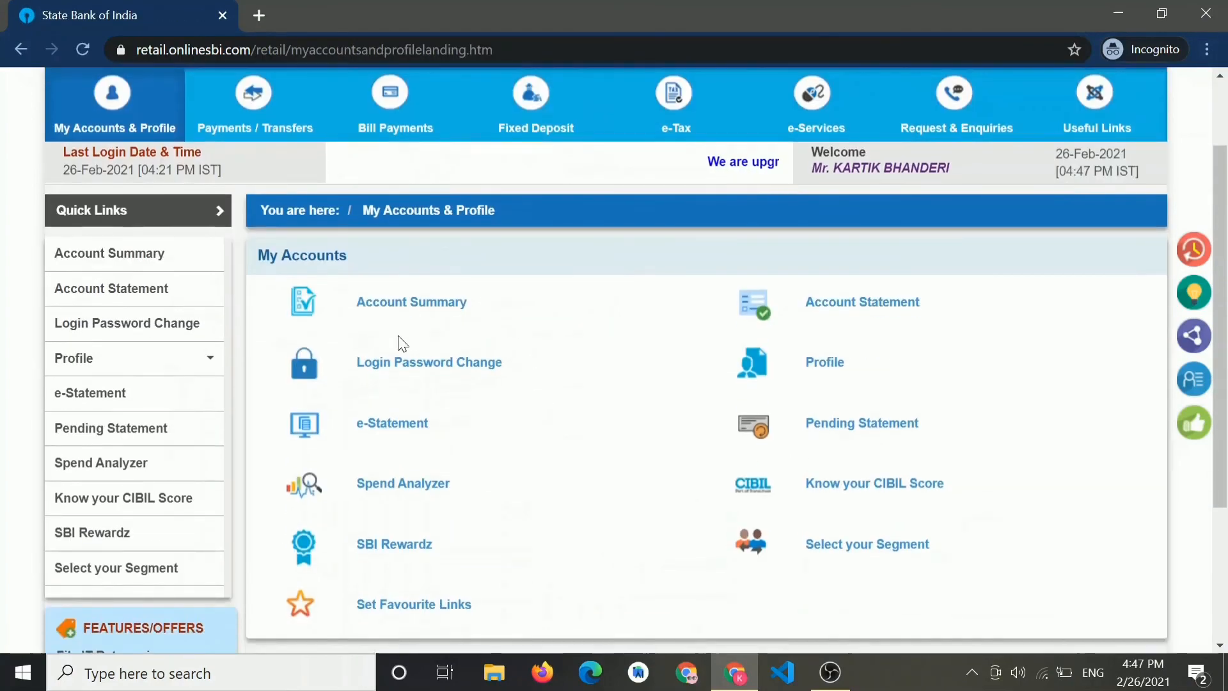
{"action": "left_click", "coordinate": [397, 306]}
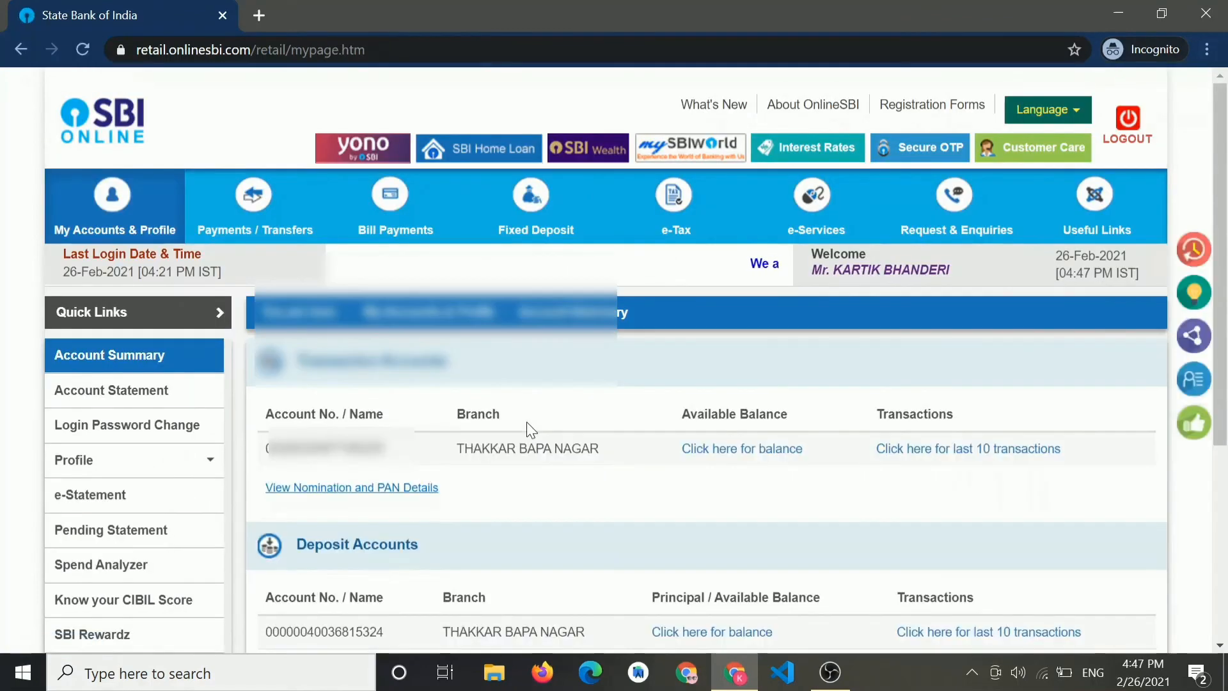
{"action": "scroll", "coordinate": [528, 429], "scroll_direction": "down", "scroll_amount": 2}
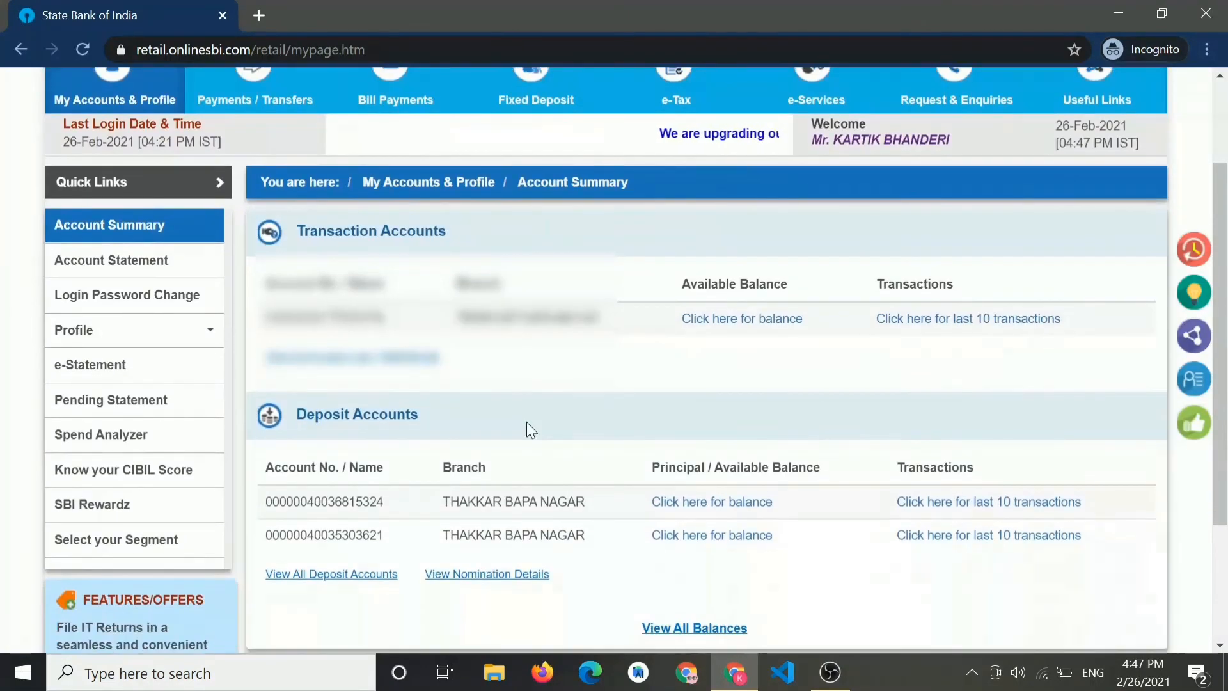
{"action": "left_click_drag", "start_coordinate": [421, 409], "coordinate": [282, 404]}
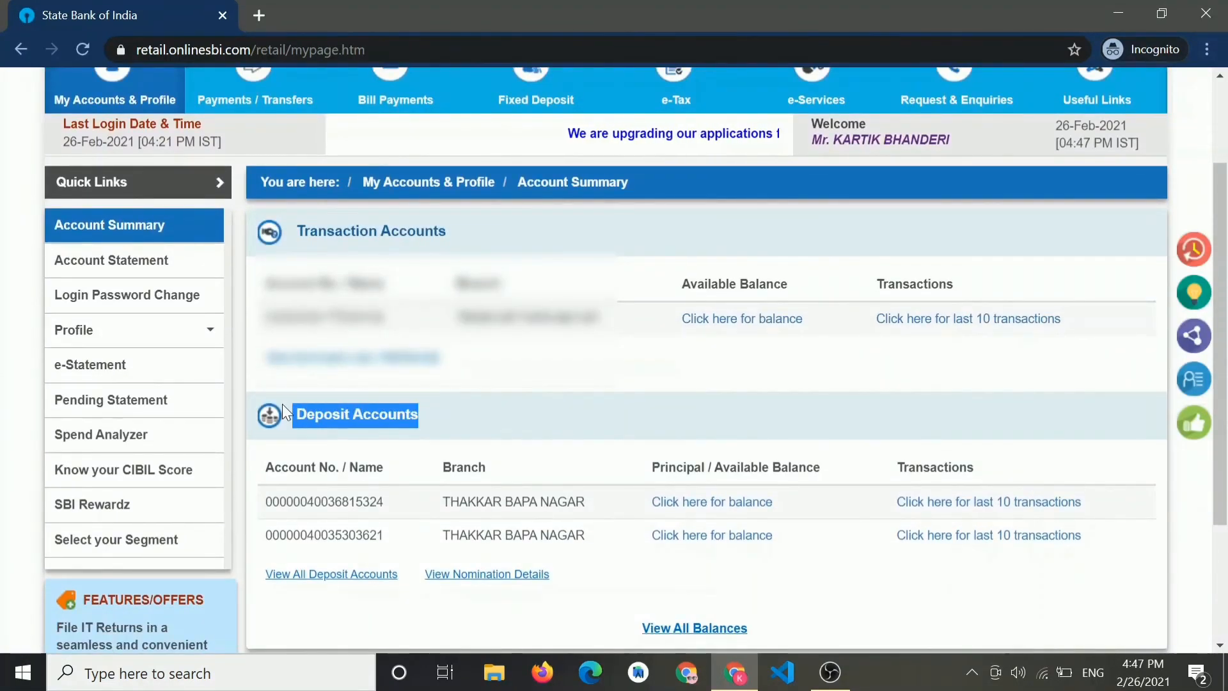
{"action": "left_click", "coordinate": [447, 442]}
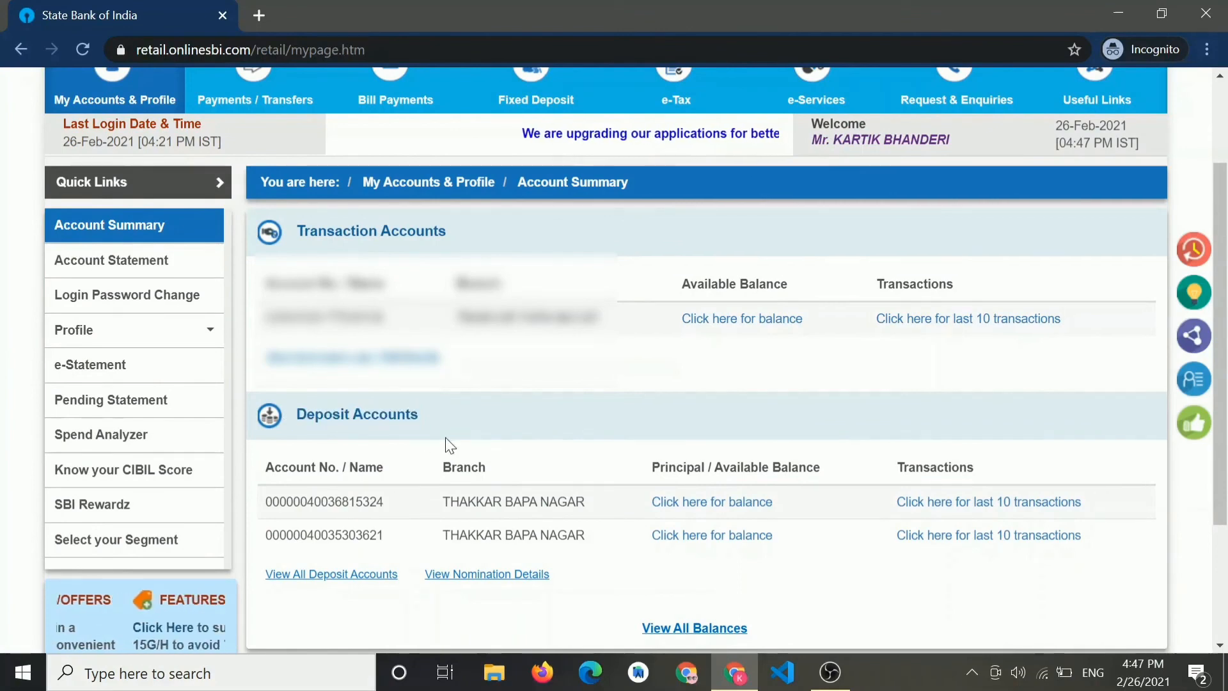
- View all deposit accounts and highlight the new deposit's 7-day tenor
{"action": "left_click", "coordinate": [332, 578]}
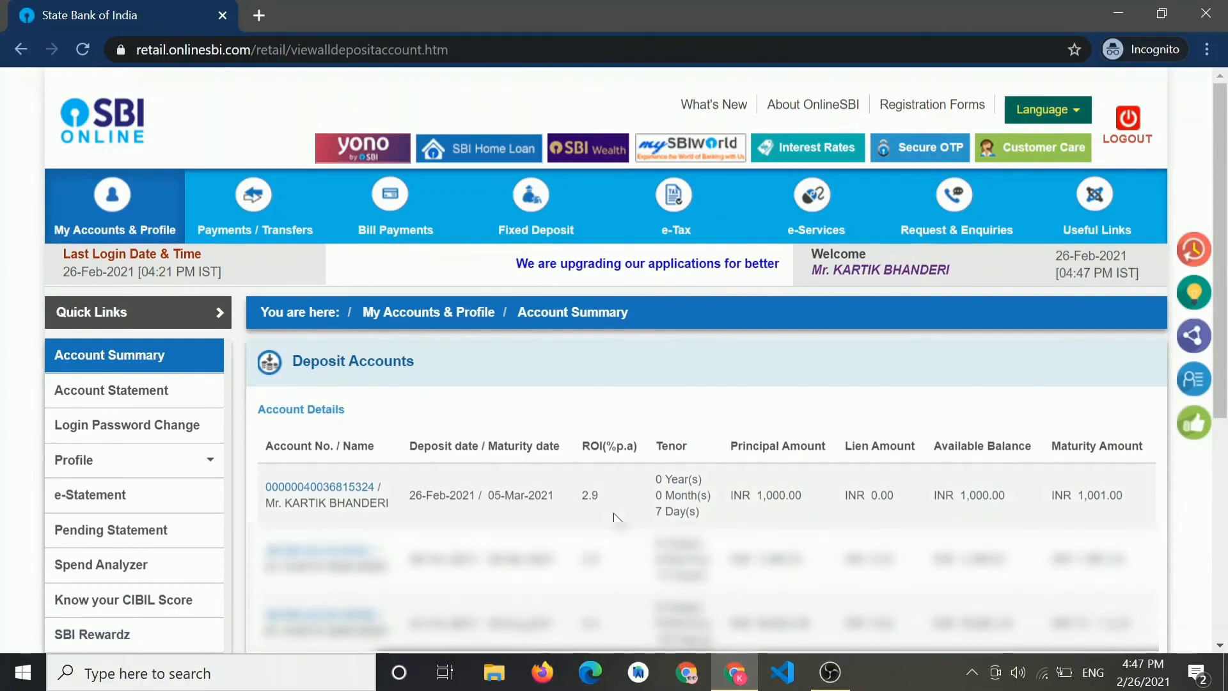
{"action": "left_click_drag", "start_coordinate": [801, 496], "coordinate": [650, 480]}
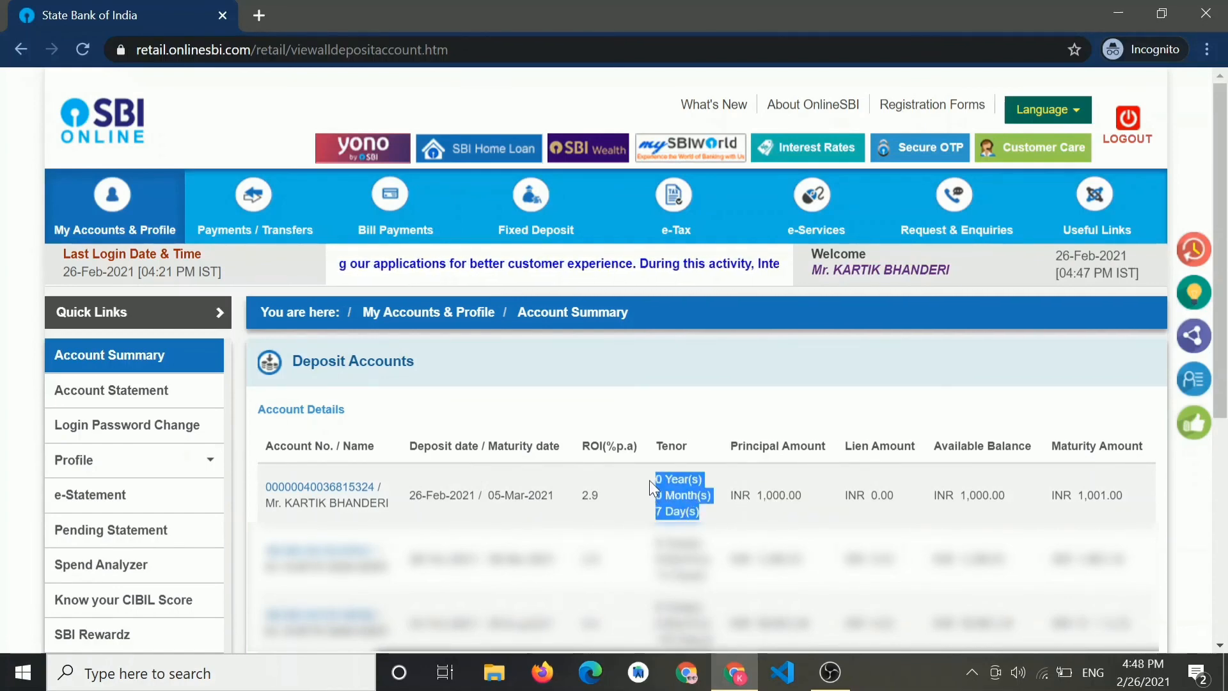